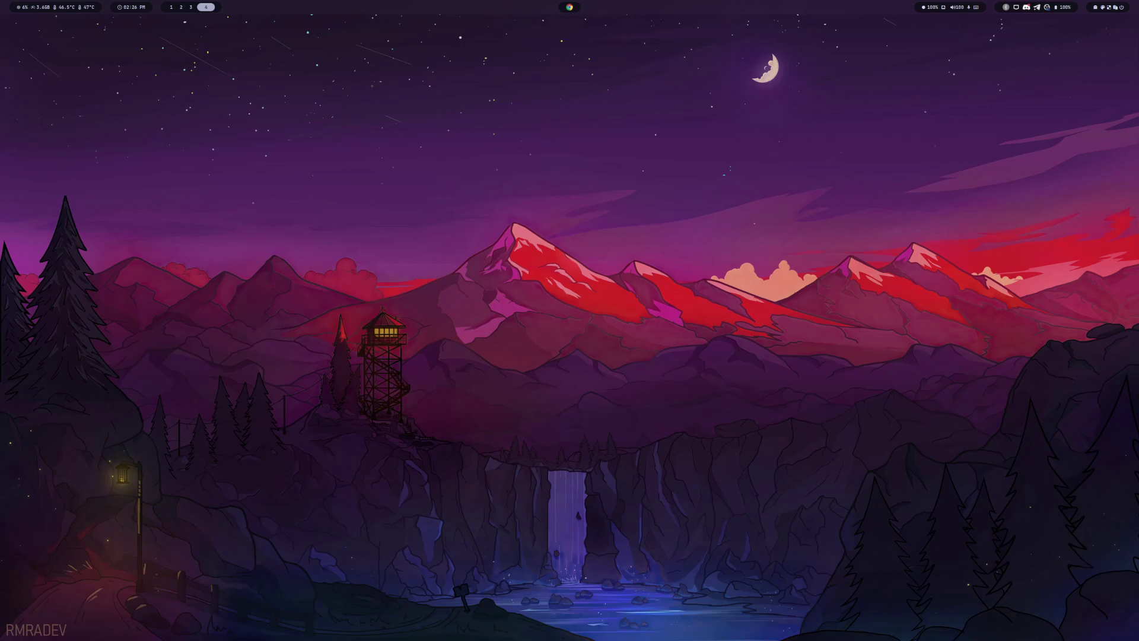
# Switch from workspace 4 to the empty workspace 2 with the mountain wallpaper
pyautogui.press('super+2')
# Open a kitty terminal showing fastfetch and highlight its Memory and OS Age lines
pyautogui.press('super+Return')
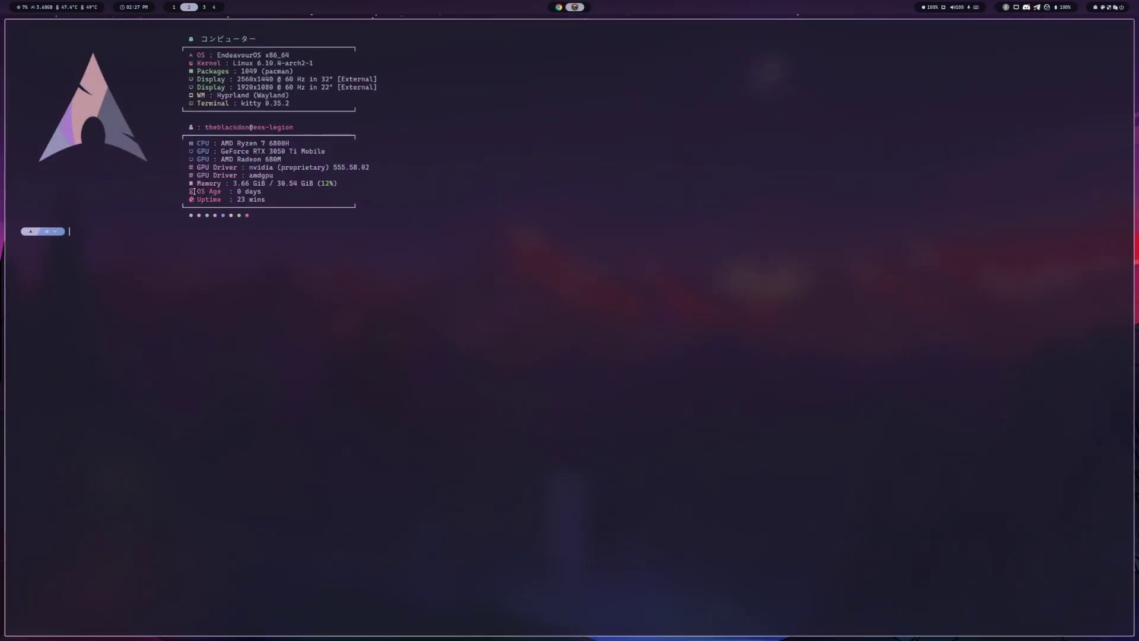
pyautogui.moveTo(189, 186); pyautogui.dragTo(243, 191)
pyautogui.click(262, 194)
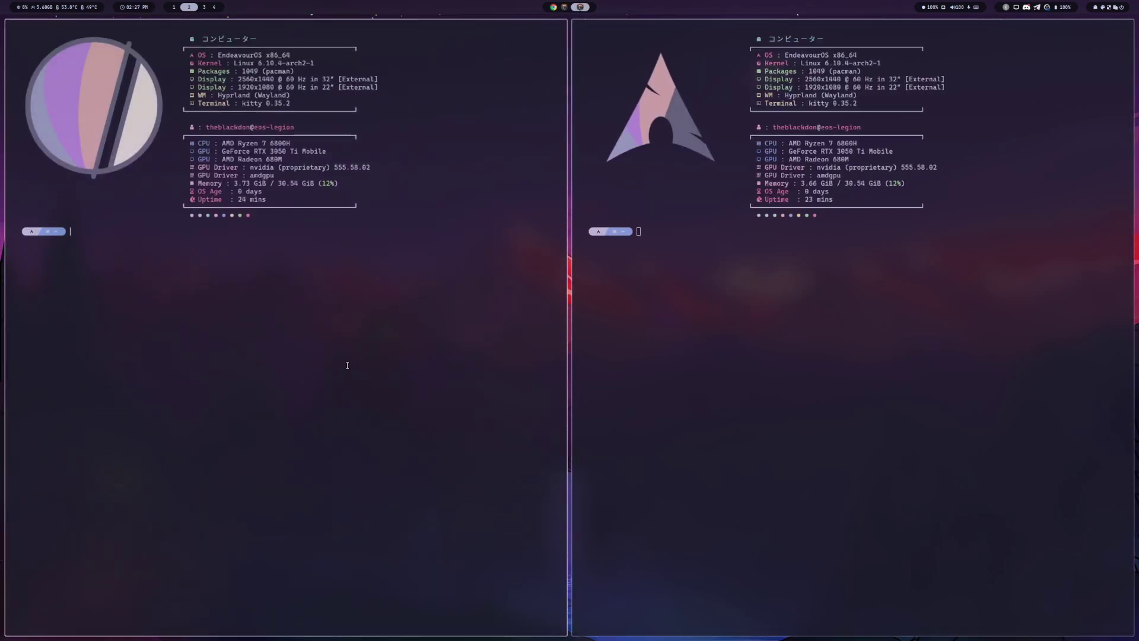
pyautogui.press('super+Return')
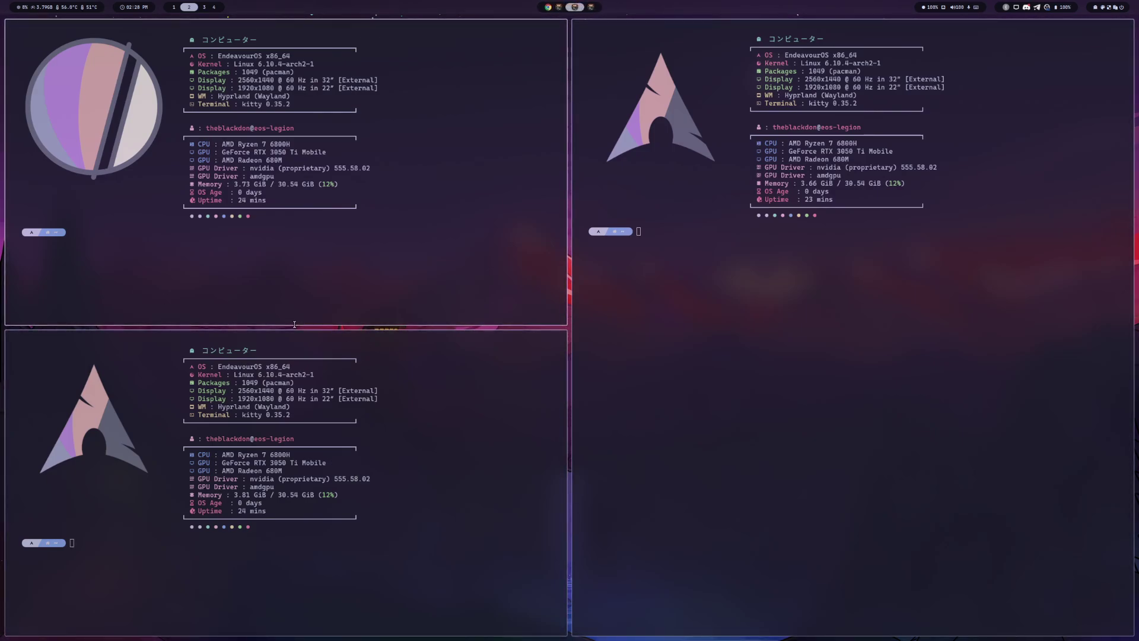
# Tile additional kitty terminals beside the first, then go to the browser on workspace 3
pyautogui.press('super+3')
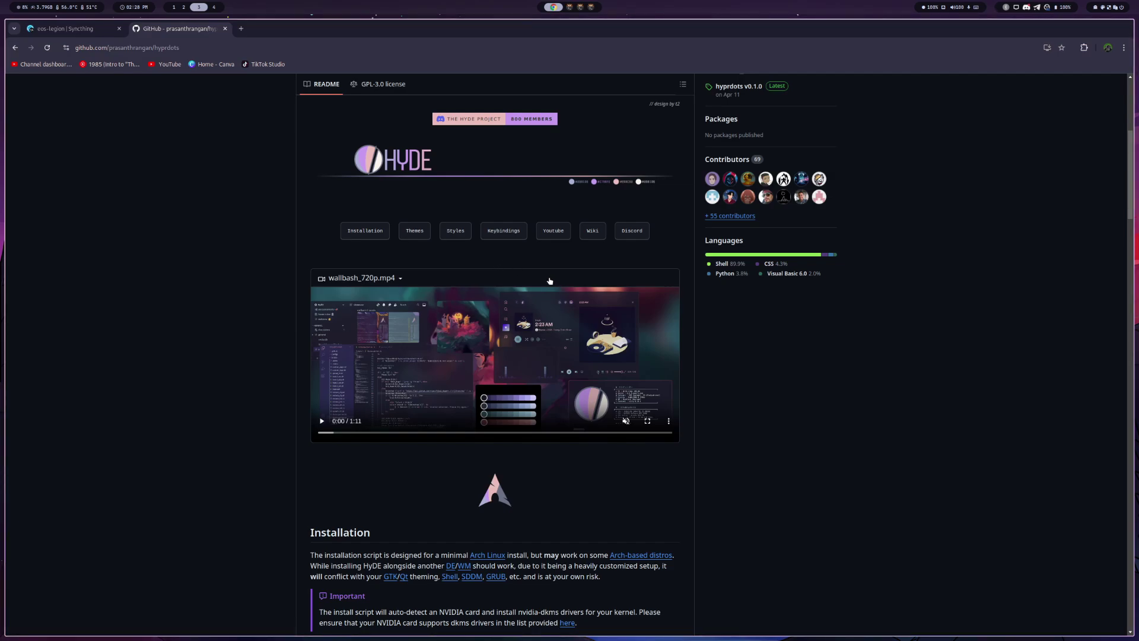
# Scroll the hyprdots README from the top down to its Installation and Updating section
pyautogui.scroll(4, 607, 264)
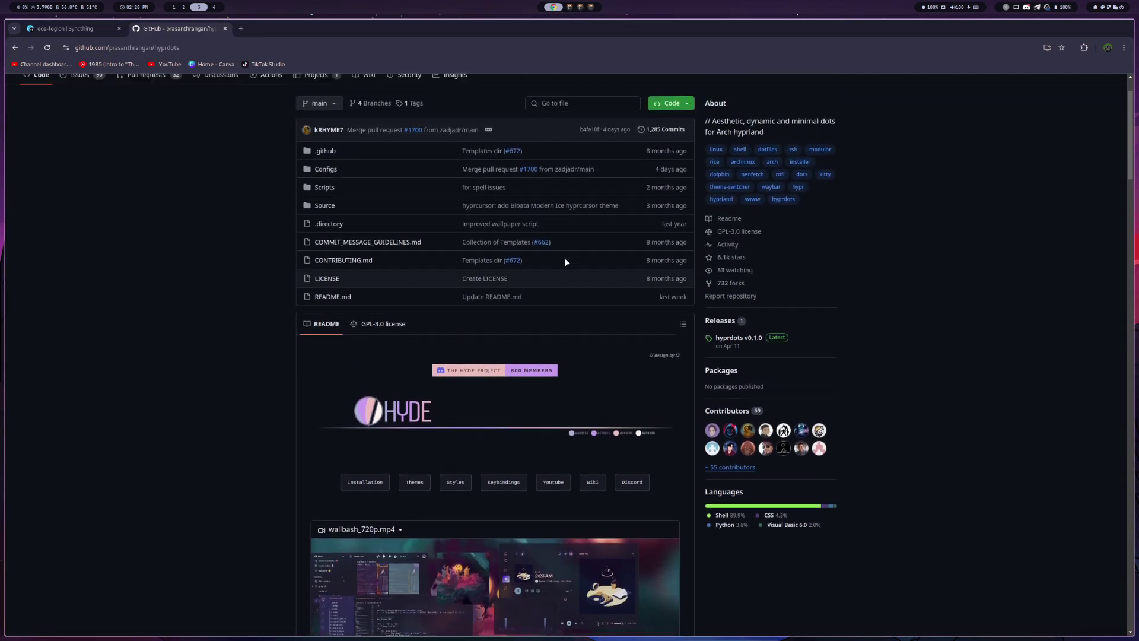
pyautogui.scroll(1, 567, 264)
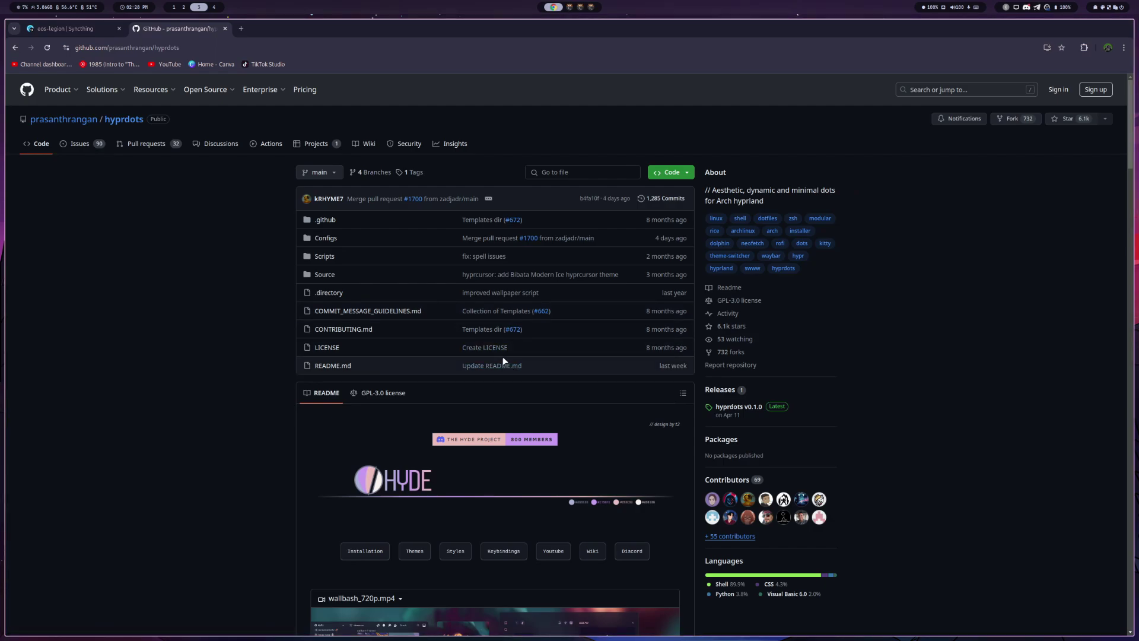
pyautogui.scroll(-3, 503, 360)
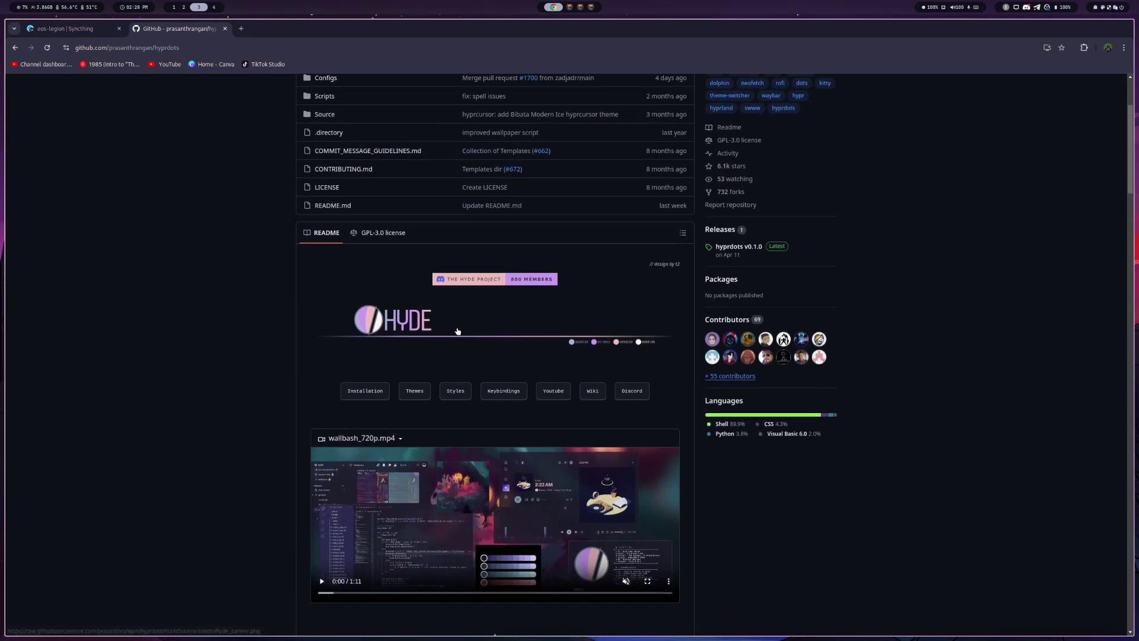
pyautogui.scroll(-2, 469, 326)
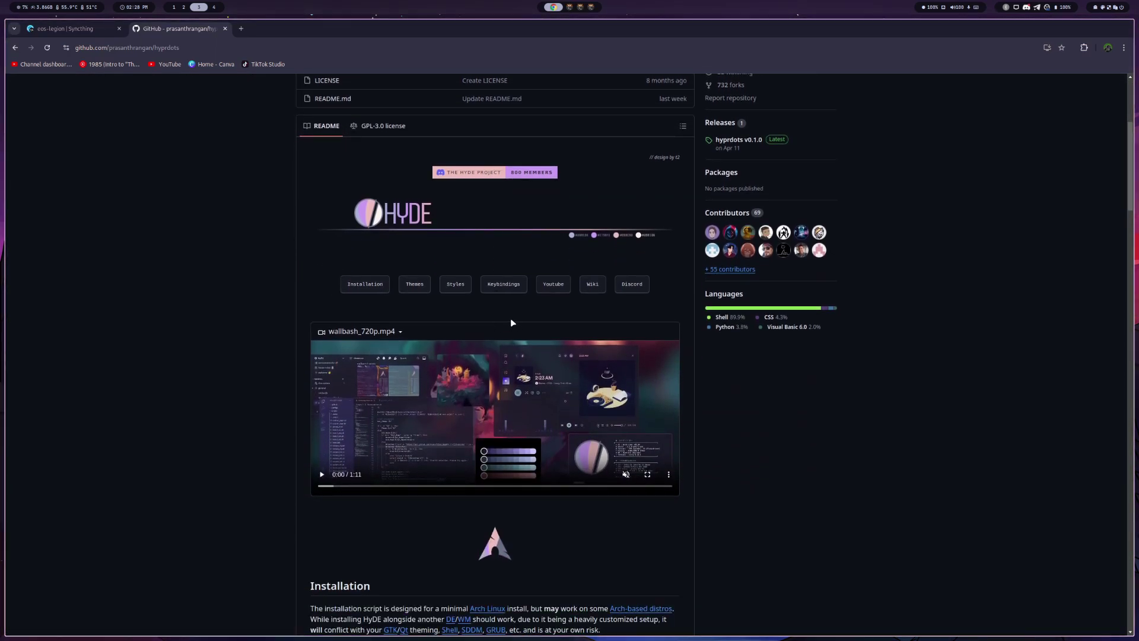
pyautogui.scroll(-6, 512, 322)
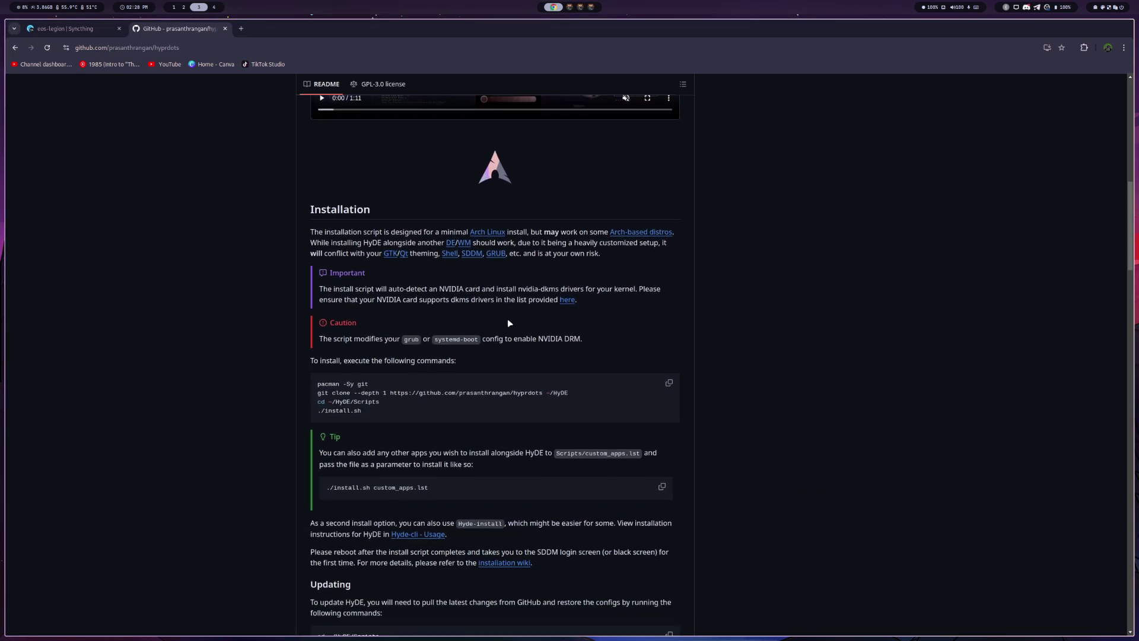
pyautogui.scroll(-1, 510, 323)
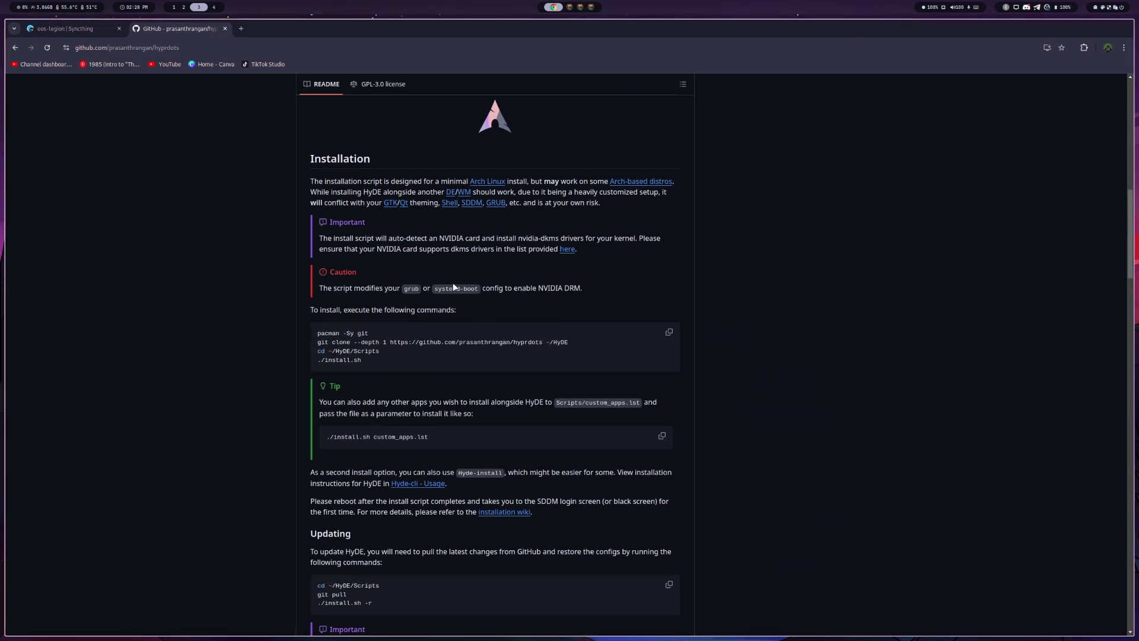
pyautogui.scroll(-1, 511, 286)
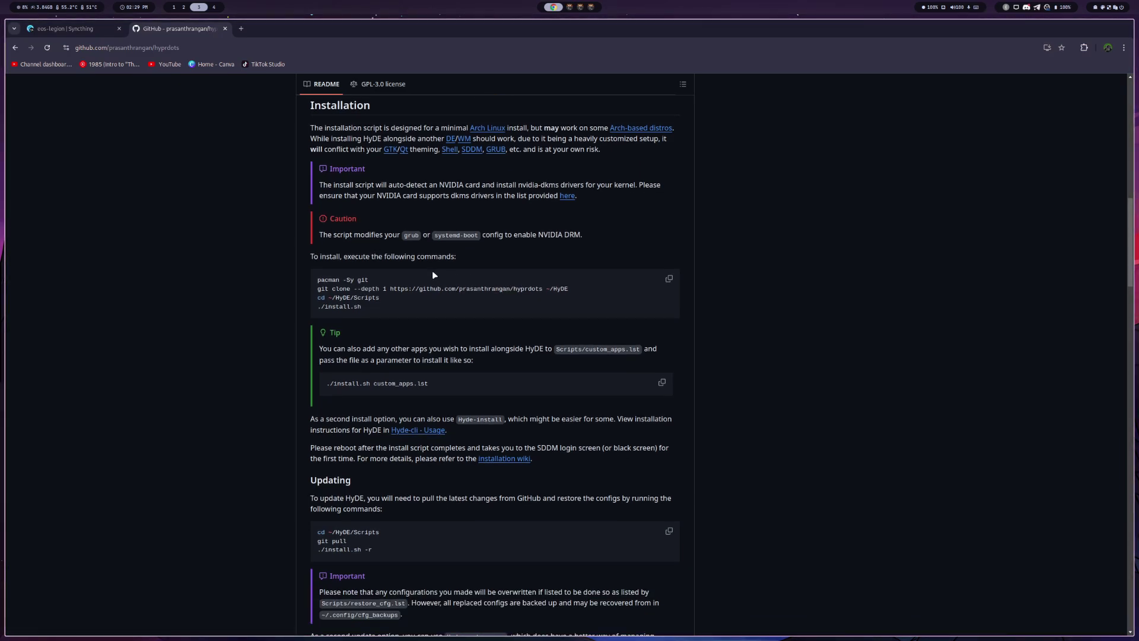
# Highlight the pacman and git clone install commands, then scroll down to the Styles previews
pyautogui.moveTo(317, 280)
pyautogui.mouseDown()
pyautogui.moveTo(422, 291)
pyautogui.moveTo(448, 309)
pyautogui.mouseUp()
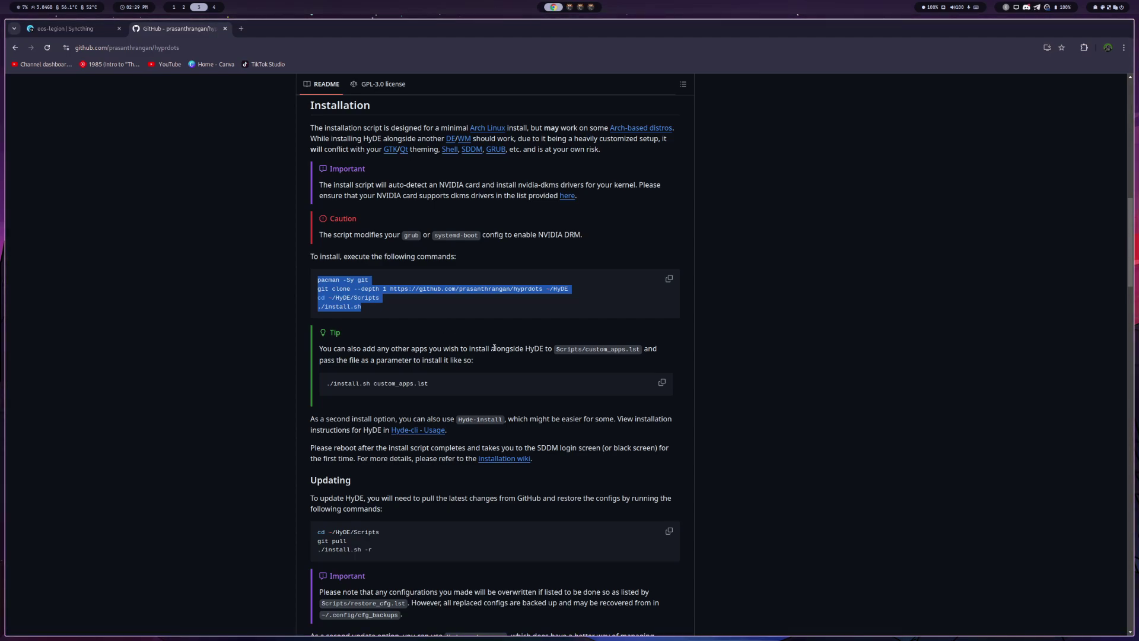
pyautogui.scroll(-7, 492, 393)
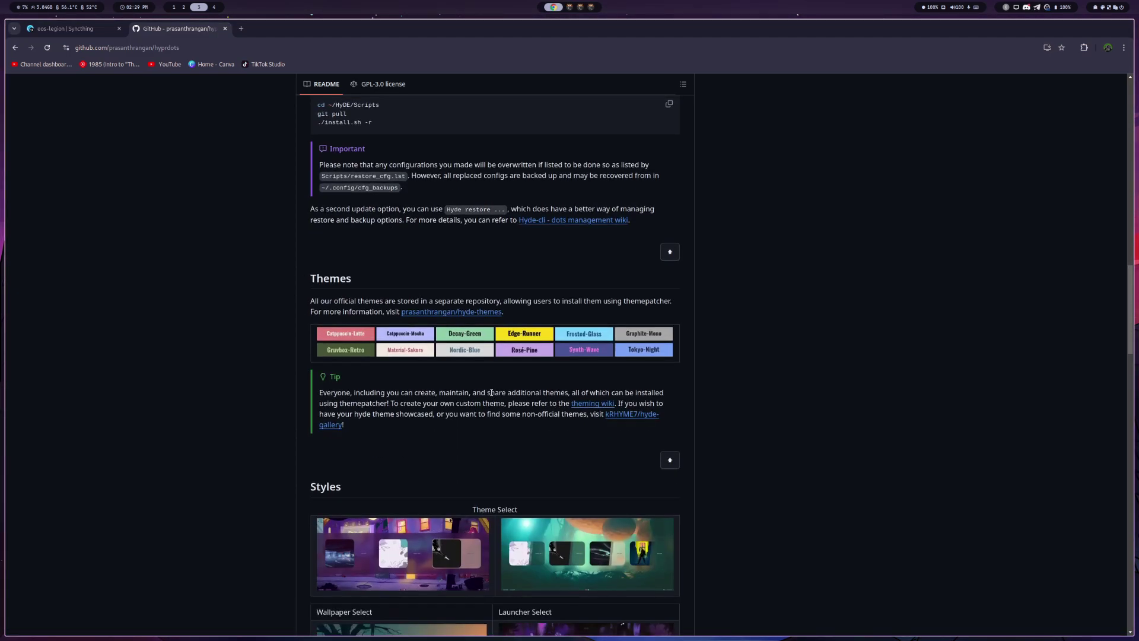
pyautogui.scroll(-6, 492, 393)
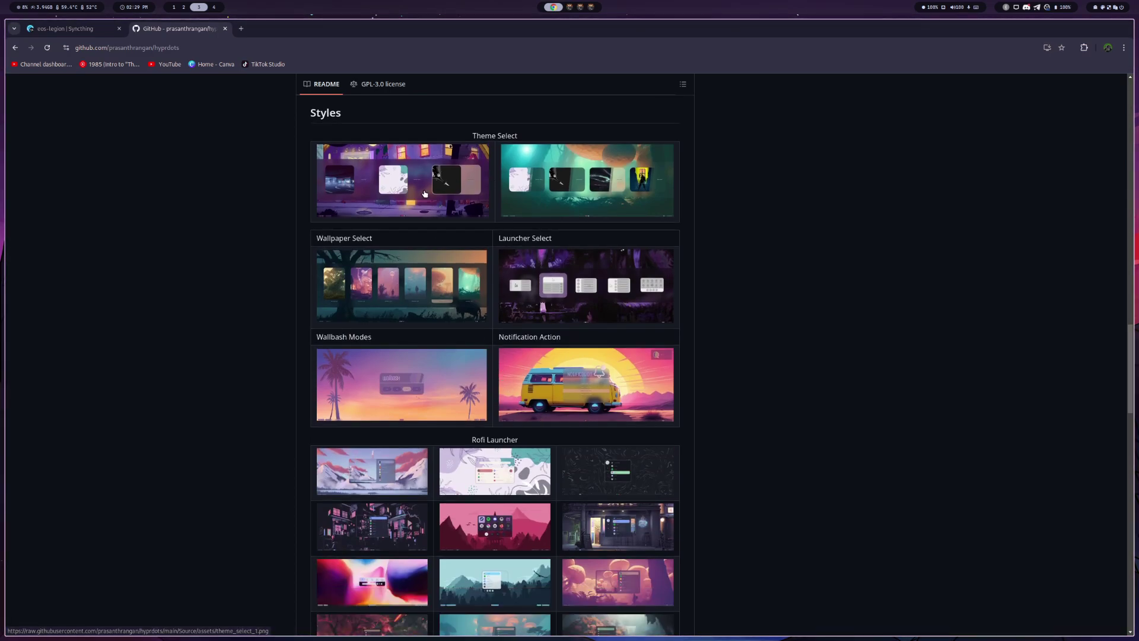
# Browse the HyDE theme selector past Synth Wave and Gruvbox Retro back to Catppuccin Mocha
pyautogui.press('super+shift+t')
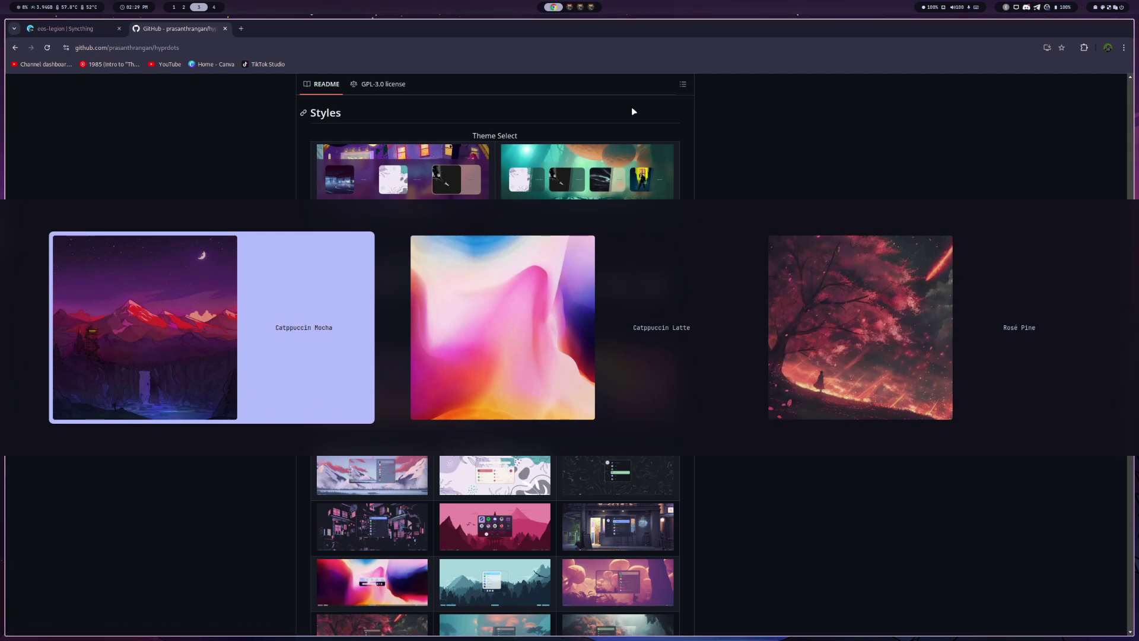
pyautogui.press('Right')
pyautogui.press('Right')
pyautogui.press('Right')
pyautogui.press('Right')
pyautogui.press('Right')
pyautogui.press('Right')
pyautogui.press('Right')
pyautogui.press('Right')
pyautogui.press('Right')
pyautogui.press('Right')
pyautogui.press('Right')
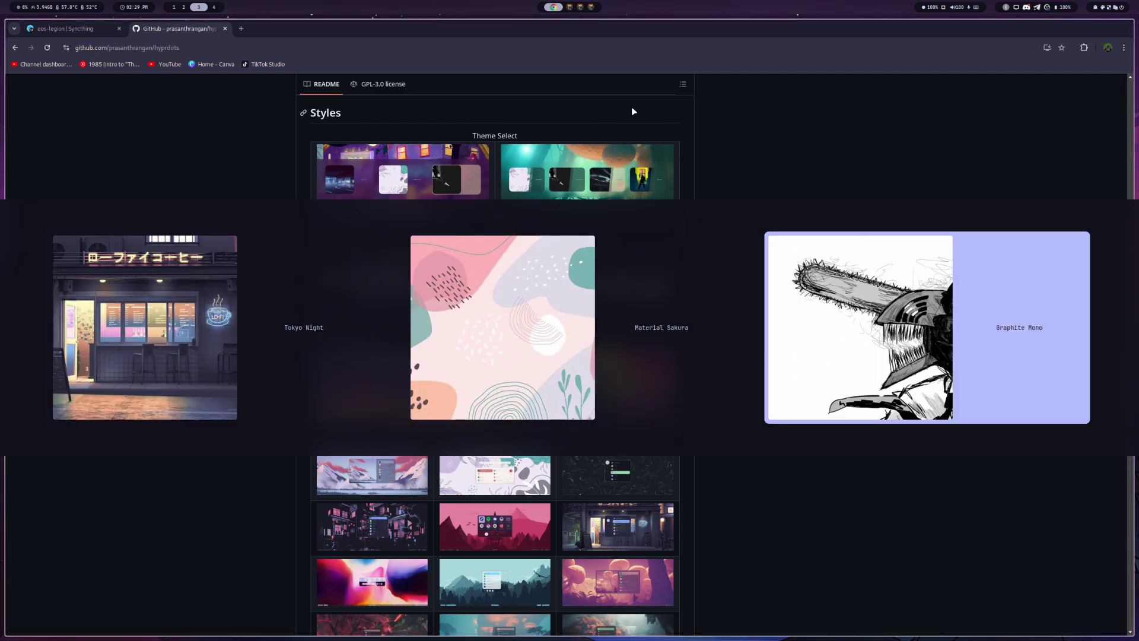
pyautogui.press('Left')
pyautogui.press('Left')
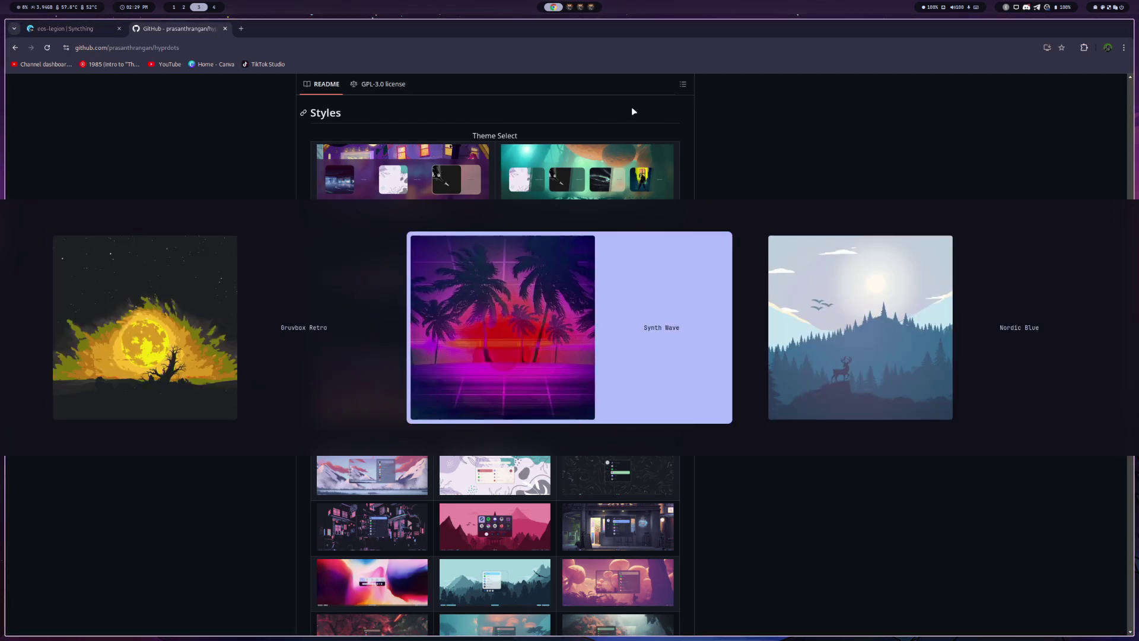
pyautogui.press('Right')
pyautogui.press('Left')
pyautogui.press('Left')
pyautogui.press('Left')
pyautogui.press('Left')
pyautogui.press('Left')
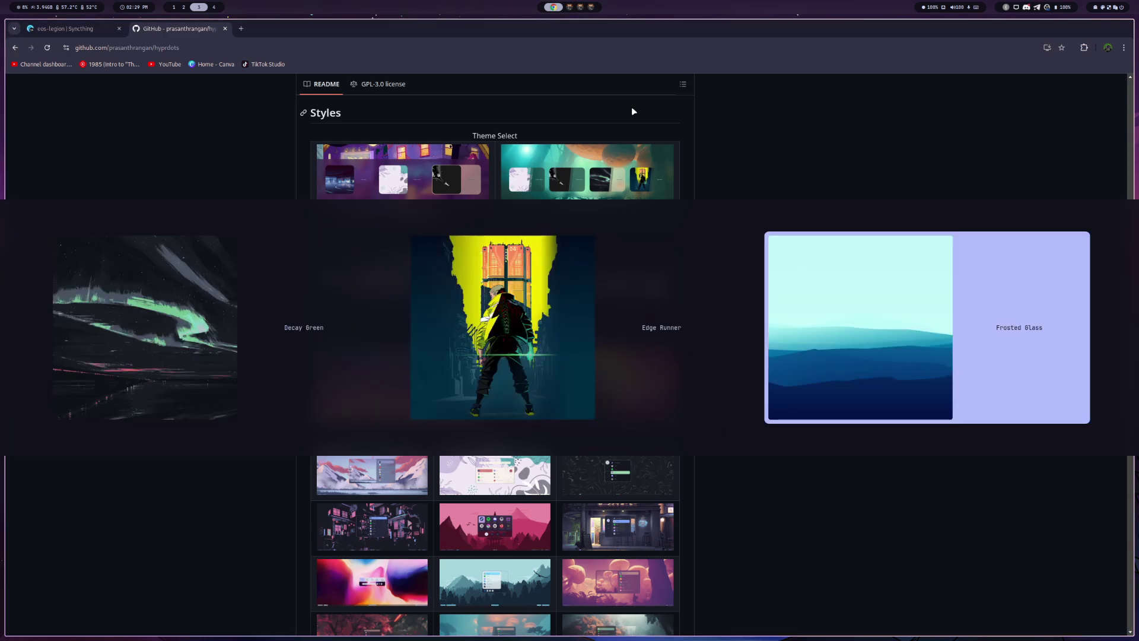
pyautogui.press('Left')
pyautogui.press('Left')
pyautogui.press('Left')
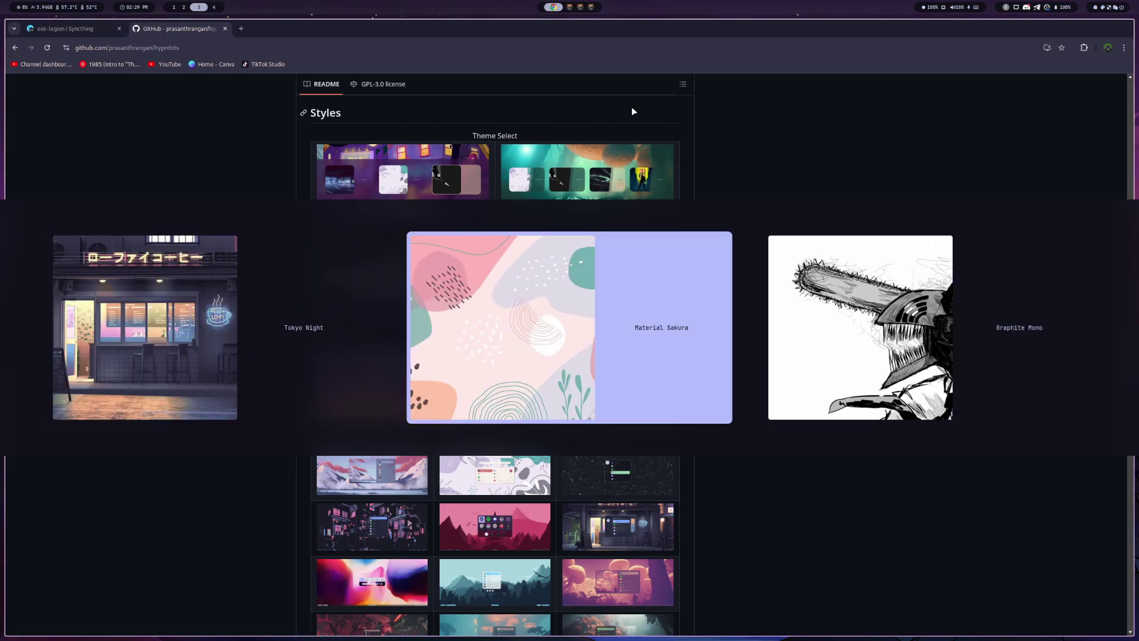
pyautogui.press('Left')
pyautogui.press('Left')
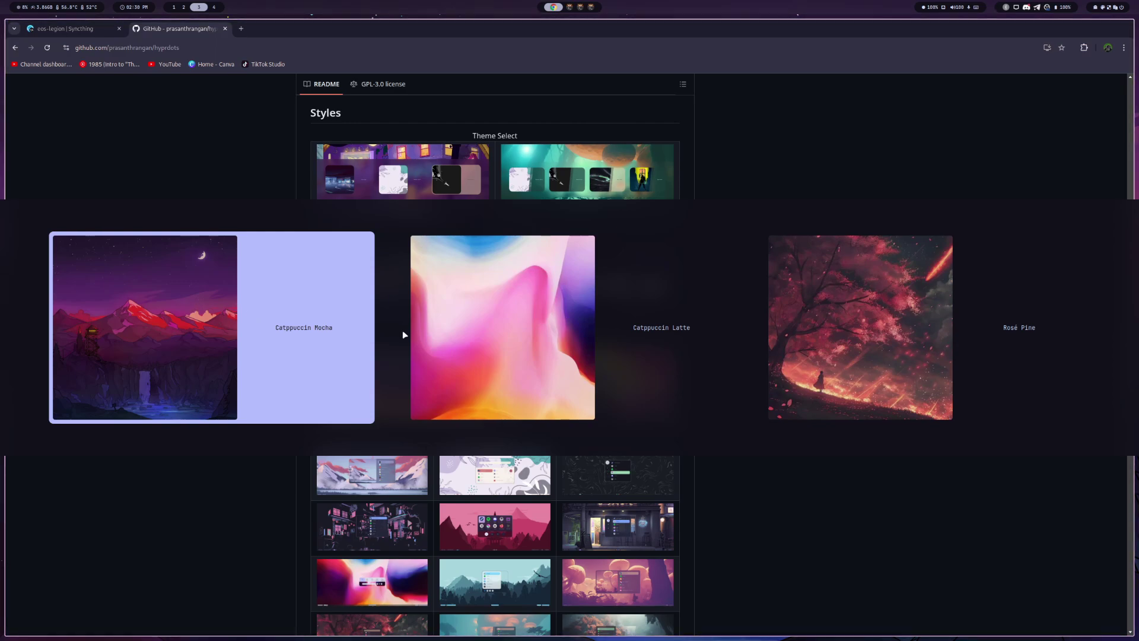
# Open the rofi app launcher in place of the theme selector, then close it
pyautogui.press('super+a')
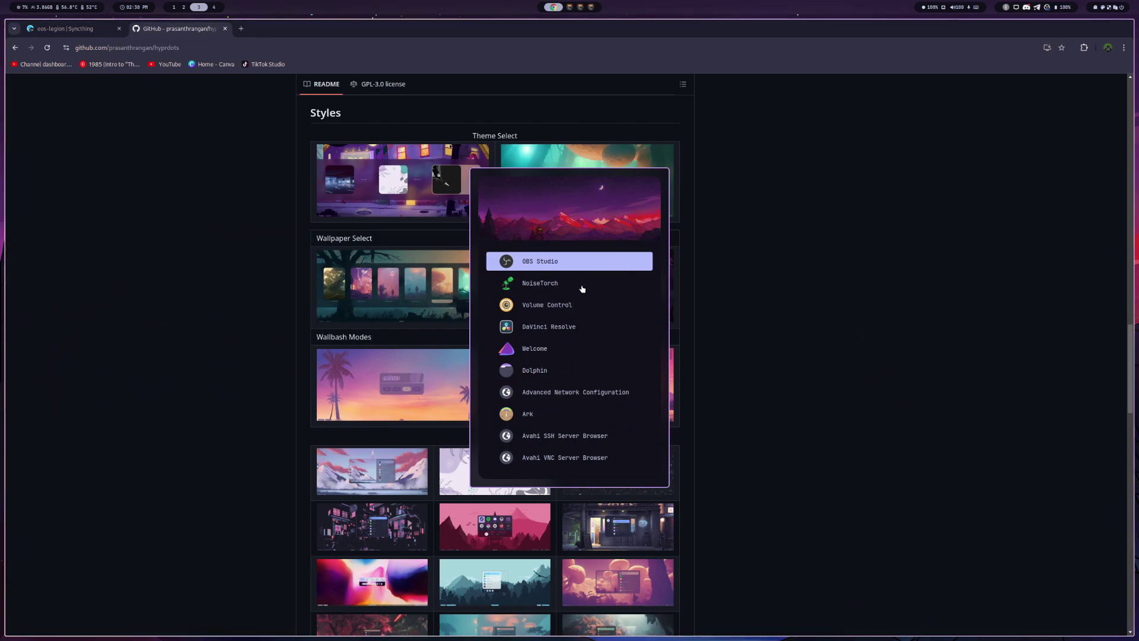
pyautogui.scroll(-12, 556, 333)
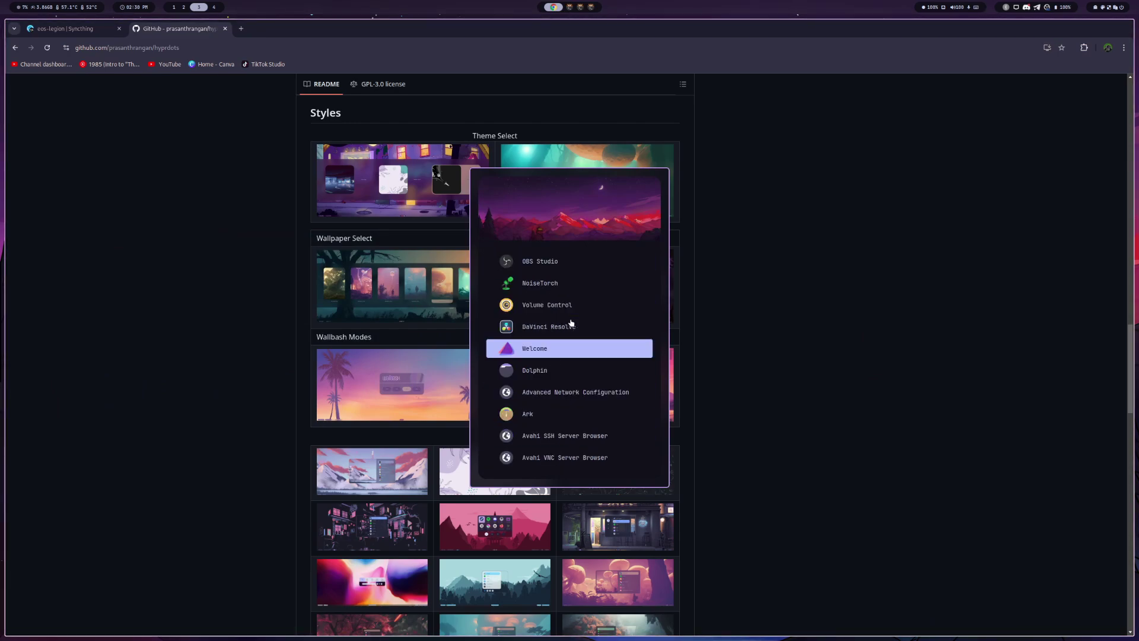
pyautogui.press('Escape')
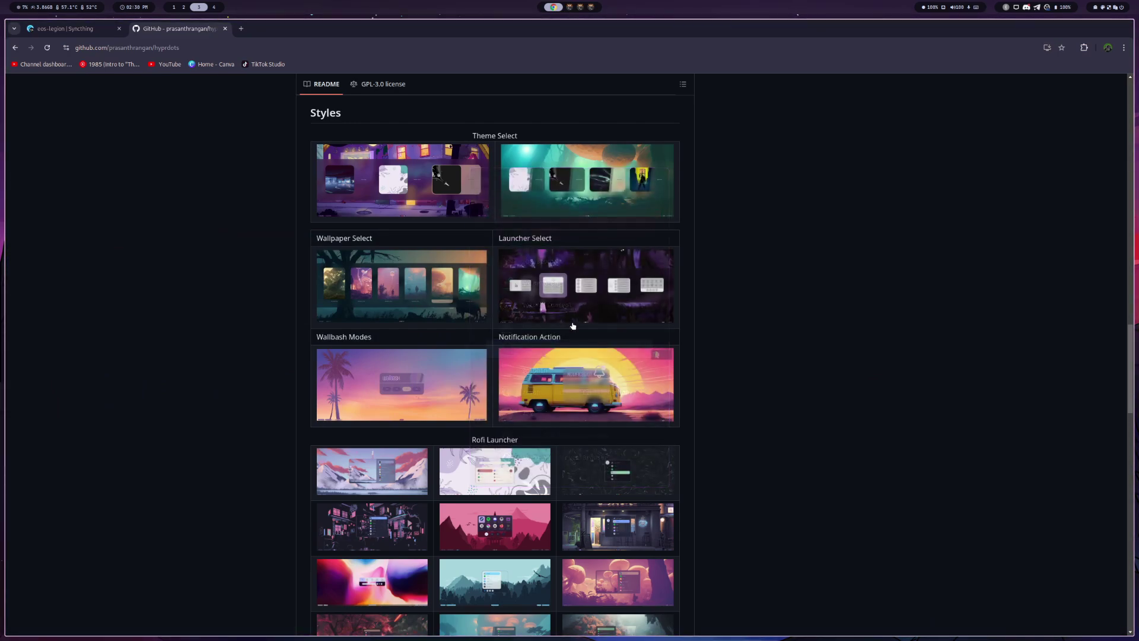
# Browse the rofi launcher layout styles in the style picker, then dismiss it
pyautogui.press('super+shift+a')
pyautogui.press('Left')
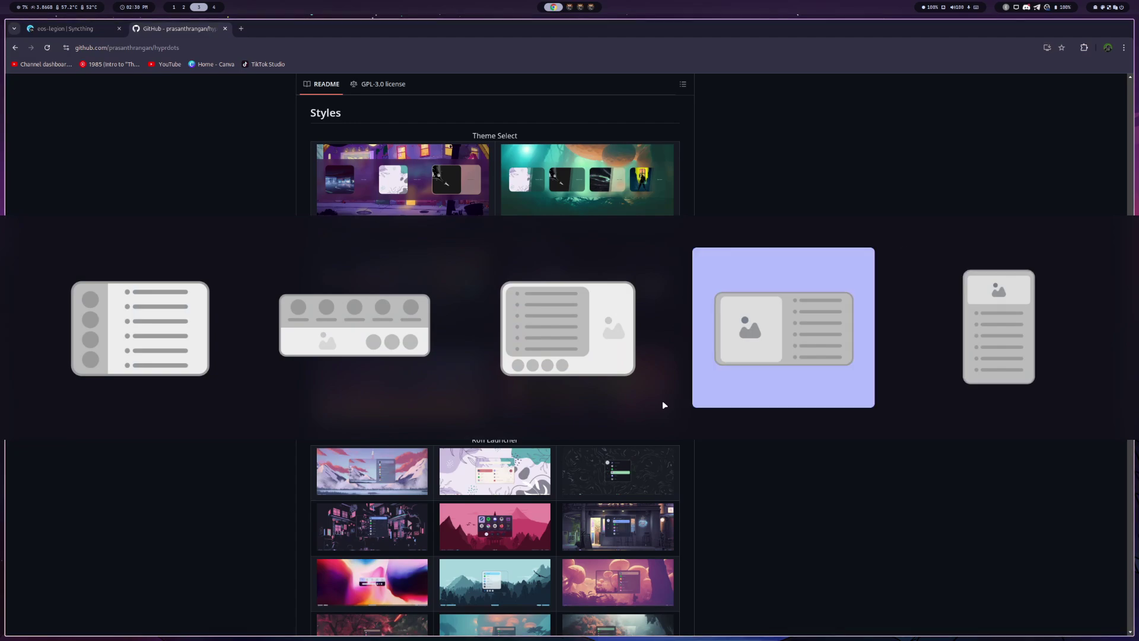
pyautogui.press('Right')
pyautogui.press('Left')
pyautogui.press('Left')
pyautogui.press('Left')
pyautogui.press('Left')
pyautogui.press('Left')
pyautogui.press('Left')
pyautogui.press('Left')
pyautogui.press('Left')
pyautogui.press('Left')
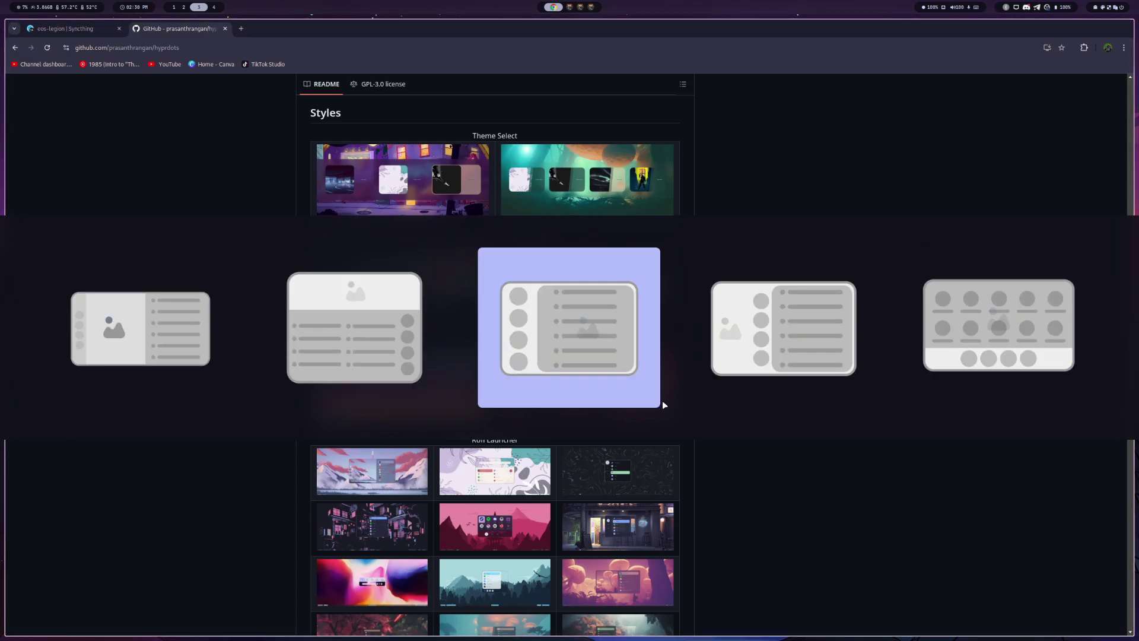
pyautogui.press('Right')
pyautogui.press('Right')
pyautogui.press('Right')
pyautogui.press('Right')
pyautogui.press('Right')
pyautogui.press('Right')
pyautogui.press('Right')
pyautogui.press('Right')
pyautogui.press('Right')
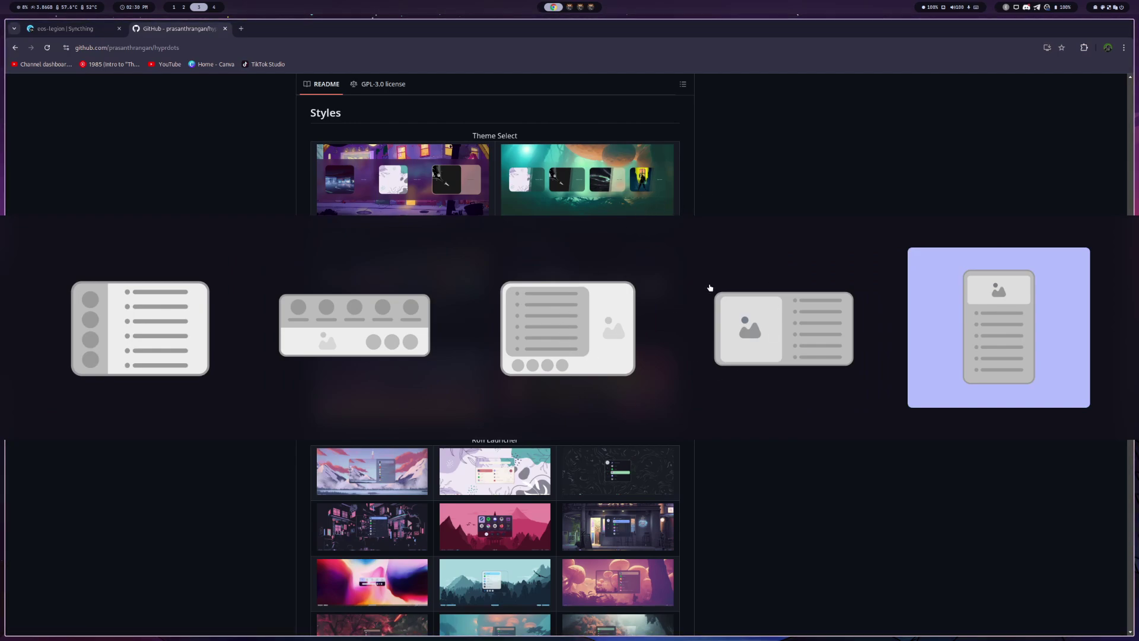
pyautogui.click(723, 472)
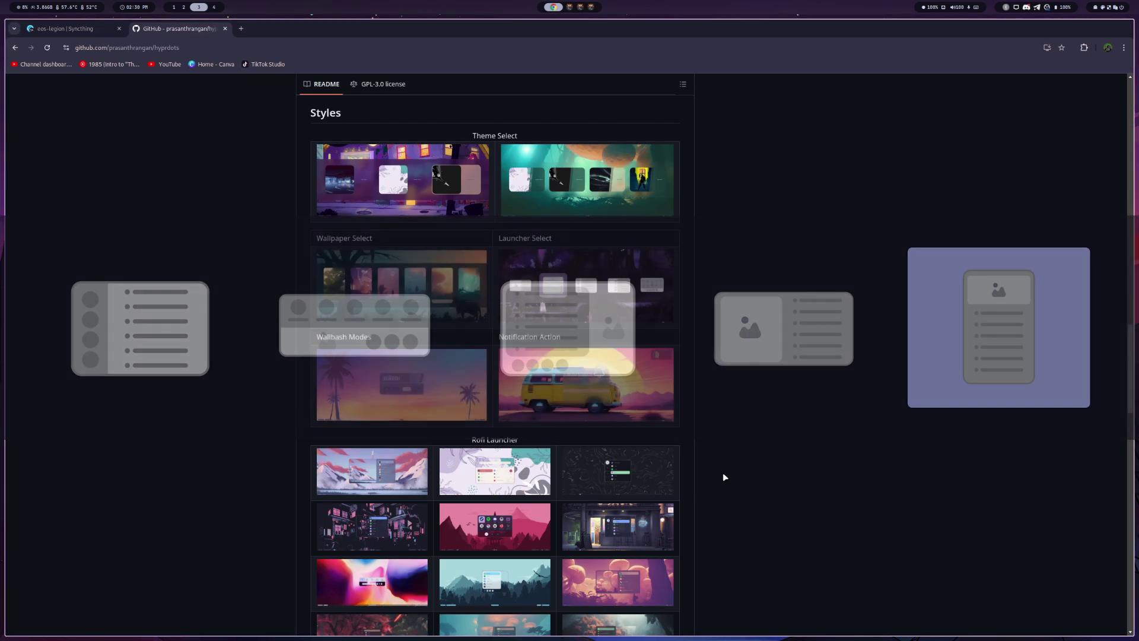
# Scroll the hyprdots README down to its Keybindings table
pyautogui.scroll(-12, 723, 472)
pyautogui.scroll(-6, 564, 419)
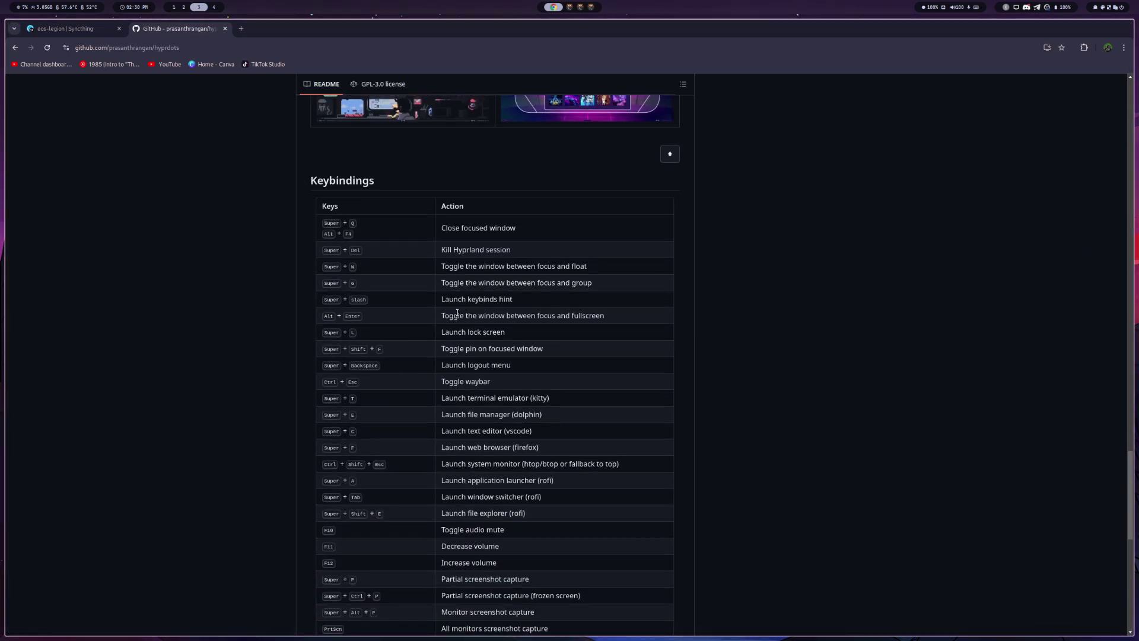
pyautogui.scroll(-4, 490, 479)
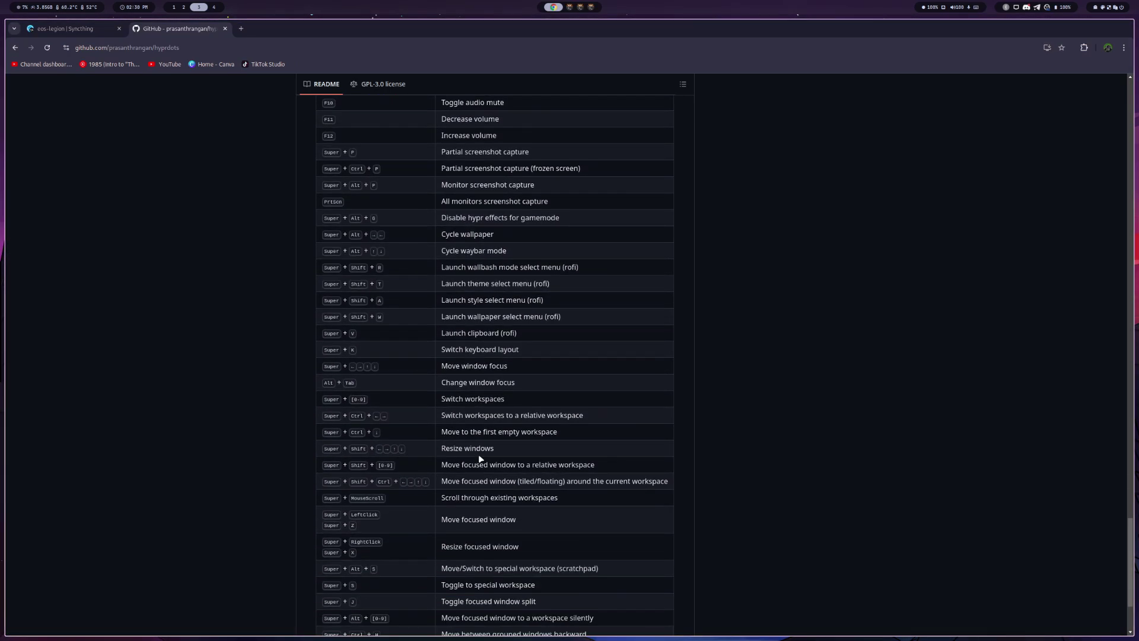
# Open a new kitty terminal and change into ~/.config/hypr
pyautogui.press('super+t')
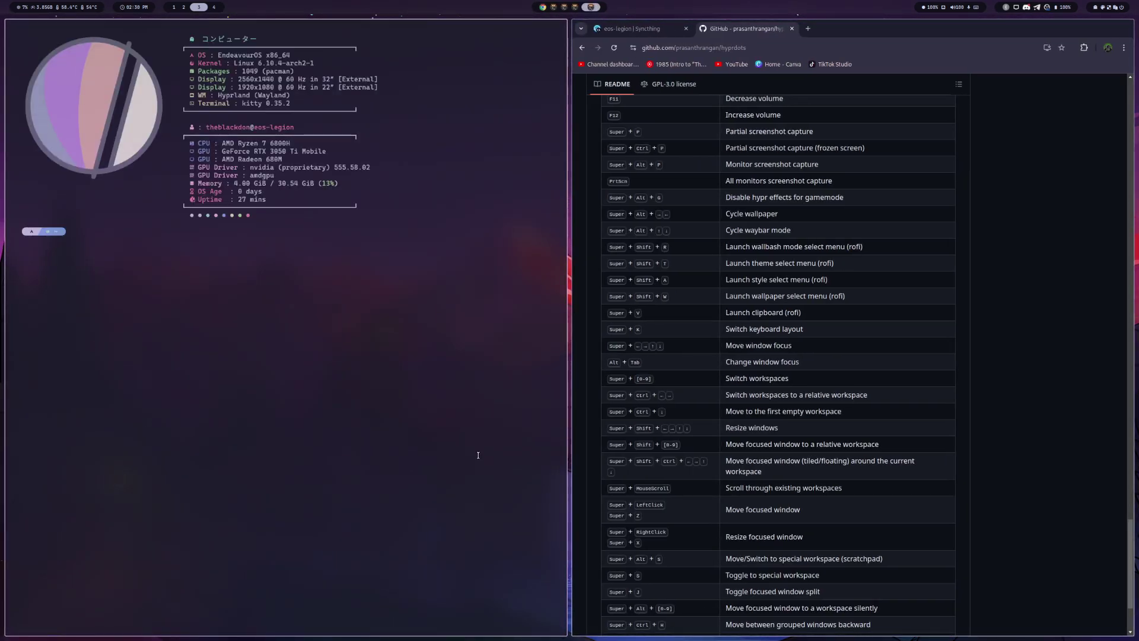
pyautogui.write('cd')
pyautogui.press('Right')
pyautogui.press('Return')
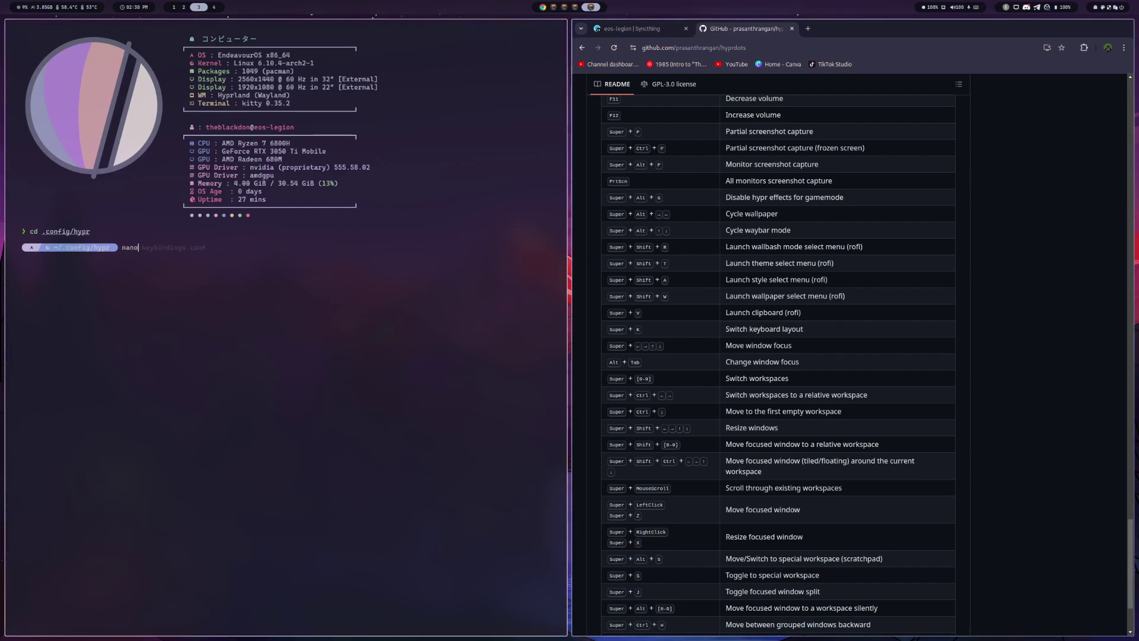
# Open keybindings.conf in nano
pyautogui.write('nano')
pyautogui.press('Tab')
pyautogui.press('Tab')
pyautogui.press('Right')
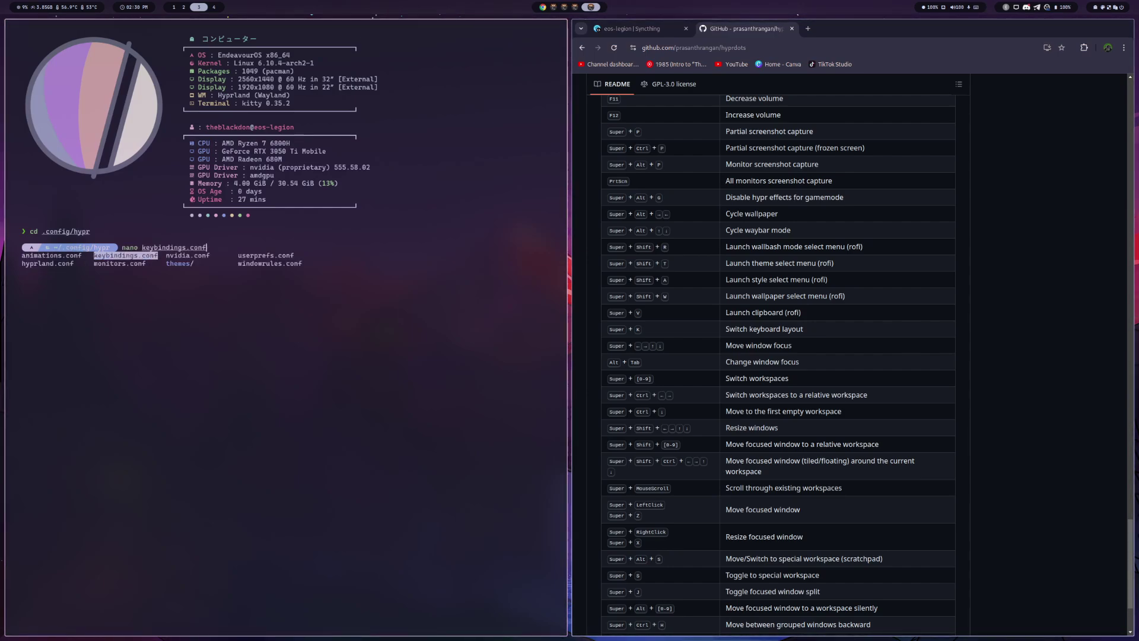
pyautogui.press('Return')
pyautogui.press('Return')
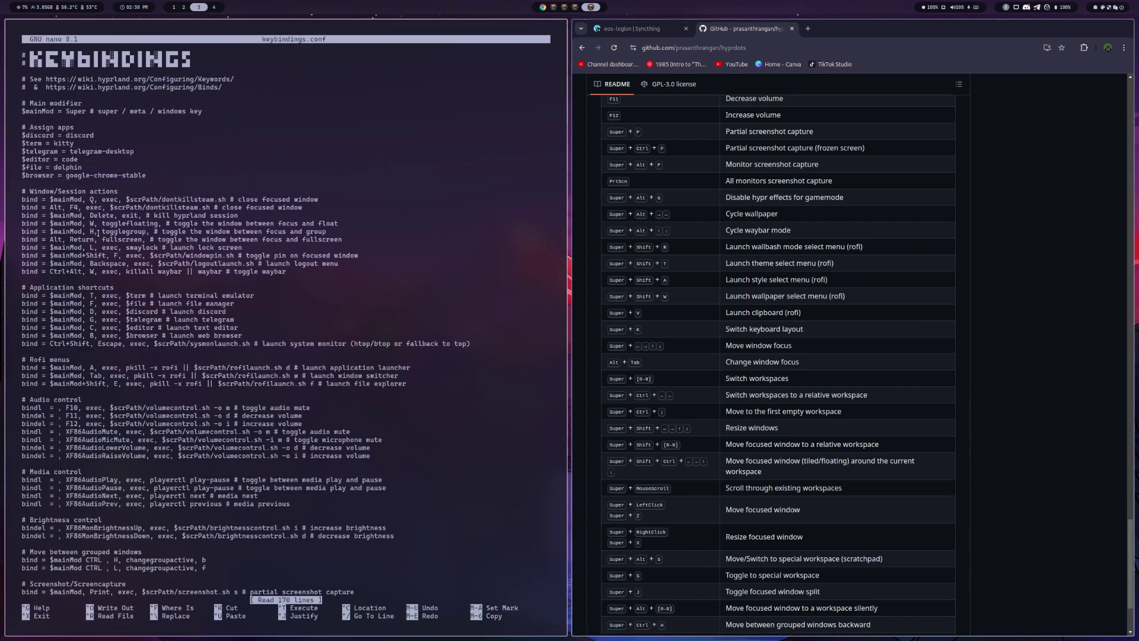
# Move down through keybindings.conf to the end of the file
pyautogui.press('Down')
pyautogui.press('Down')
pyautogui.press('Down')
pyautogui.press('Down')
pyautogui.press('Down')
pyautogui.press('Down')
pyautogui.press('Down')
pyautogui.press('Down')
pyautogui.press('Down')
pyautogui.press('Down')
pyautogui.press('Down')
pyautogui.press('Down')
pyautogui.press('Down')
pyautogui.press('Down')
pyautogui.press('Down')
pyautogui.press('Down')
pyautogui.press('Down')
pyautogui.press('Down')
pyautogui.press('Down')
pyautogui.press('Down')
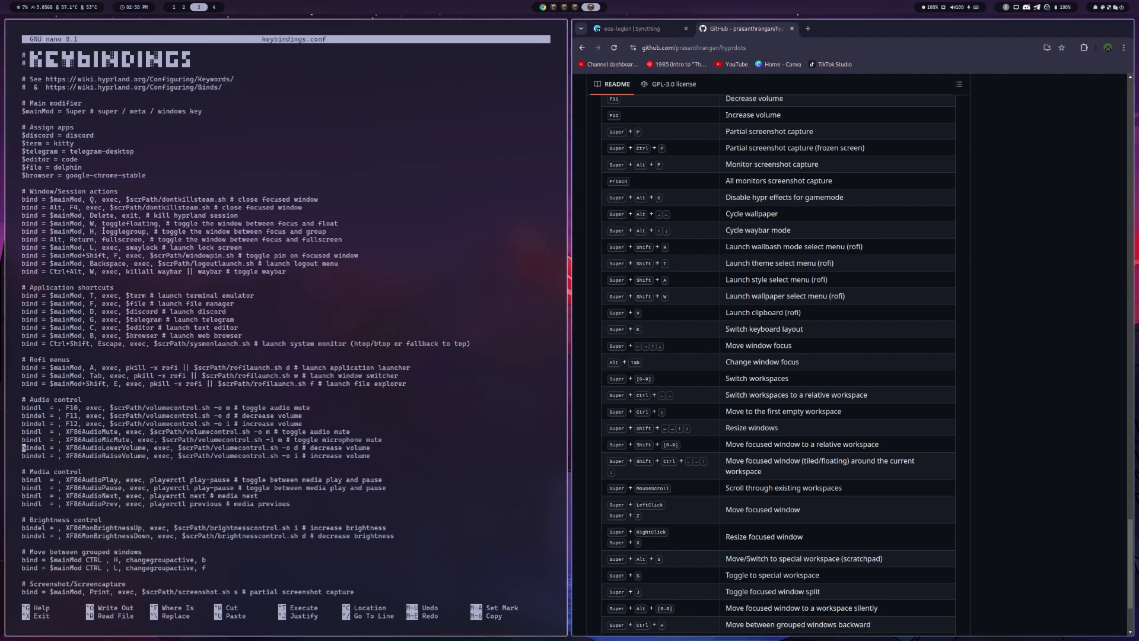
pyautogui.press('Down')
pyautogui.press('Down')
pyautogui.press('Down')
pyautogui.press('Down')
pyautogui.press('Down')
pyautogui.press('Down')
pyautogui.press('Down')
pyautogui.press('Down')
pyautogui.press('Down')
pyautogui.press('Down')
pyautogui.press('Down')
pyautogui.press('Down')
pyautogui.press('Down')
pyautogui.press('Down')
pyautogui.press('Down')
pyautogui.press('Down')
pyautogui.press('Down')
pyautogui.press('Down')
pyautogui.press('Down')
pyautogui.press('Down')
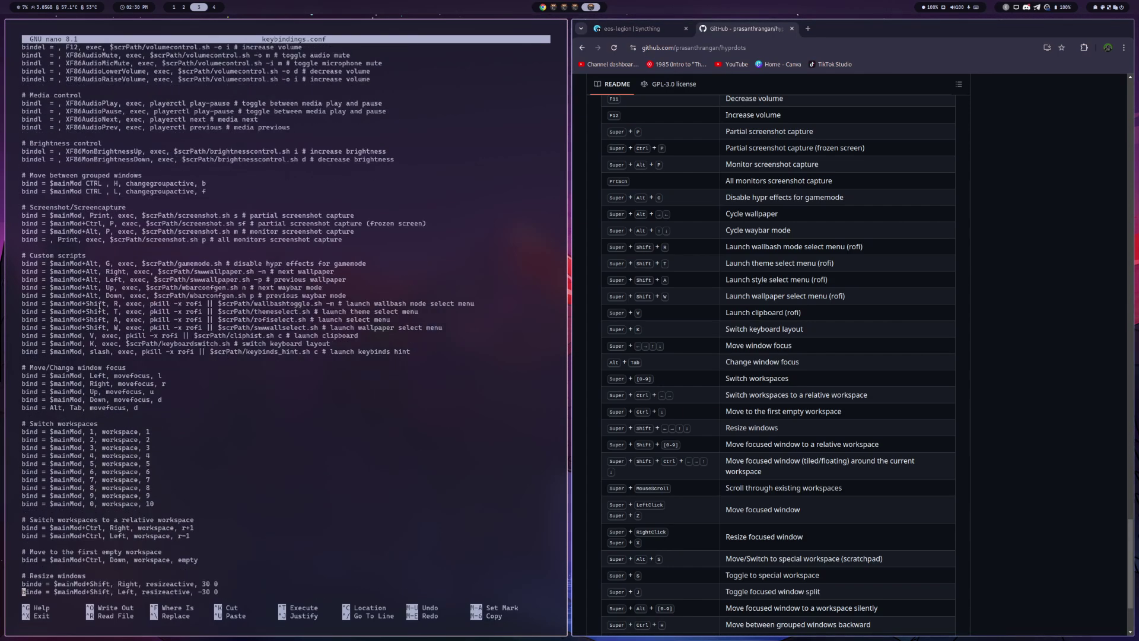
pyautogui.press('Down')
pyautogui.press('Down')
pyautogui.press('Down')
pyautogui.press('Down')
pyautogui.press('Down')
pyautogui.press('Down')
pyautogui.press('Down')
pyautogui.press('Down')
pyautogui.press('Down')
pyautogui.press('Down')
pyautogui.press('Down')
pyautogui.press('Down')
pyautogui.press('Down')
pyautogui.press('Down')
pyautogui.press('Down')
pyautogui.press('Down')
pyautogui.press('Down')
pyautogui.press('Down')
pyautogui.press('Down')
pyautogui.press('Down')
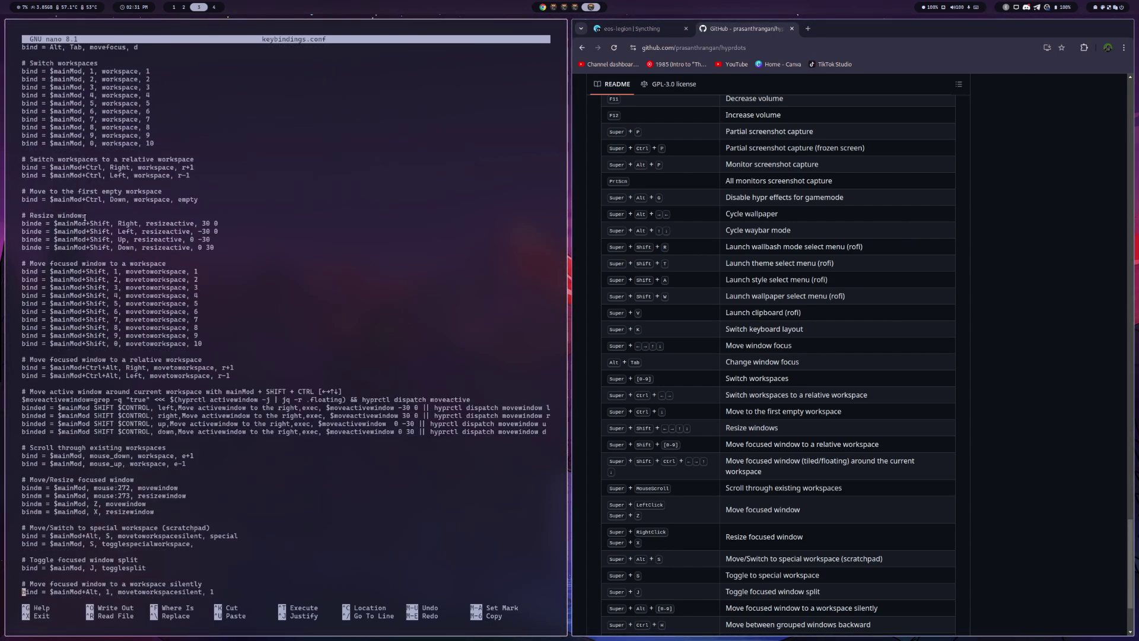
pyautogui.press('Down')
pyautogui.press('Down')
pyautogui.press('Down')
pyautogui.press('Down')
pyautogui.press('Down')
pyautogui.press('Down')
pyautogui.press('Down')
pyautogui.press('Down')
pyautogui.press('Down')
pyautogui.press('Down')
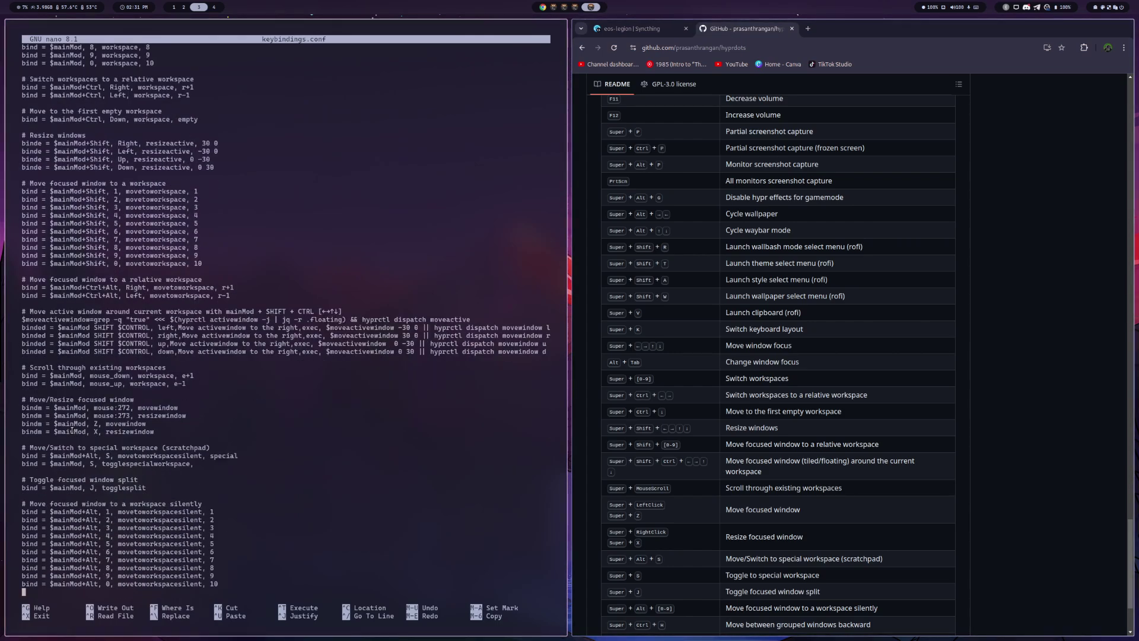
# Scroll back up past the app variables to the top of keybindings.conf and exit nano unchanged
pyautogui.press('Up')
pyautogui.press('Up')
pyautogui.press('Up')
pyautogui.press('Up')
pyautogui.press('Up')
pyautogui.press('Up')
pyautogui.press('Up')
pyautogui.press('Up')
pyautogui.press('Up')
pyautogui.press('Up')
pyautogui.press('Up')
pyautogui.press('Up')
pyautogui.press('Up')
pyautogui.press('Up')
pyautogui.press('Up')
pyautogui.press('Up')
pyautogui.press('Up')
pyautogui.press('Up')
pyautogui.press('Up')
pyautogui.press('Up')
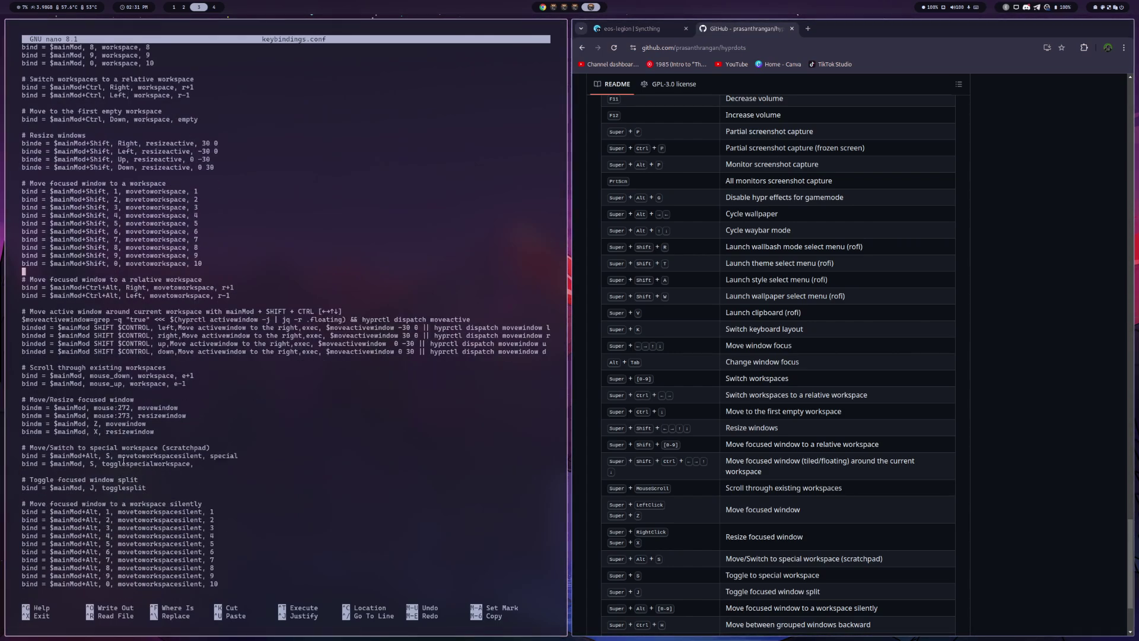
pyautogui.press('Up')
pyautogui.press('Up')
pyautogui.press('Up')
pyautogui.press('Up')
pyautogui.press('Up')
pyautogui.press('Up')
pyautogui.press('Up')
pyautogui.press('Up')
pyautogui.press('Up')
pyautogui.press('Up')
pyautogui.press('Up')
pyautogui.press('Up')
pyautogui.press('Up')
pyautogui.press('Up')
pyautogui.press('Up')
pyautogui.press('Up')
pyautogui.press('Up')
pyautogui.press('Up')
pyautogui.press('Up')
pyautogui.press('Up')
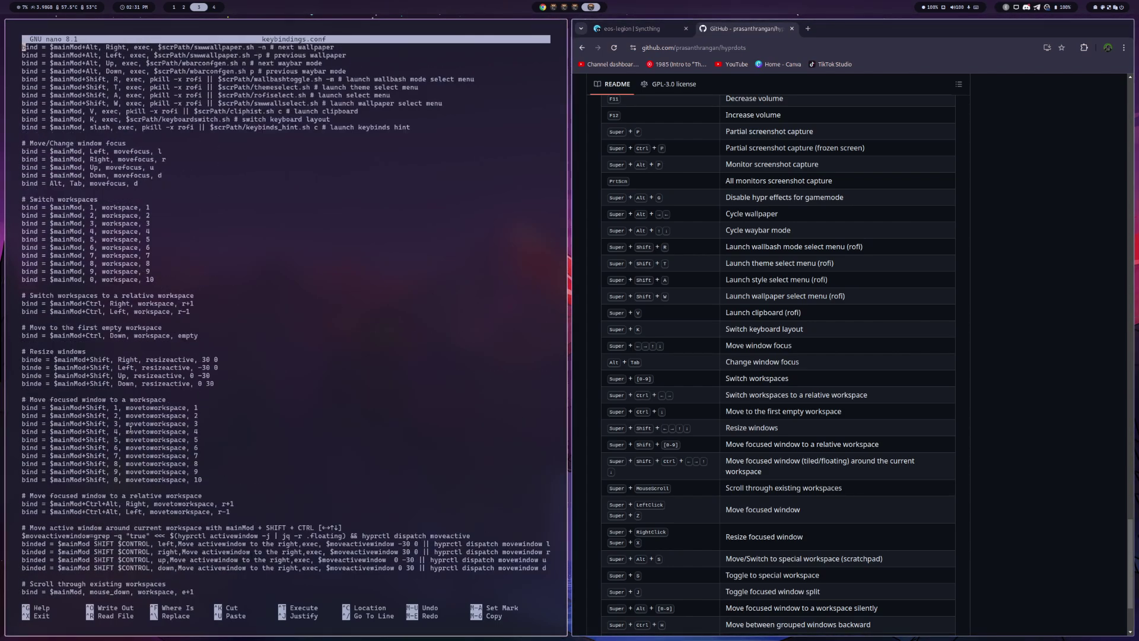
pyautogui.press('Up')
pyautogui.press('Up')
pyautogui.press('Up')
pyautogui.press('Up')
pyautogui.press('Up')
pyautogui.press('Up')
pyautogui.press('Up')
pyautogui.press('Up')
pyautogui.press('Up')
pyautogui.press('Up')
pyautogui.press('Up')
pyautogui.press('Up')
pyautogui.press('Up')
pyautogui.press('Up')
pyautogui.press('Up')
pyautogui.press('Up')
pyautogui.press('Up')
pyautogui.press('Up')
pyautogui.press('Up')
pyautogui.press('Up')
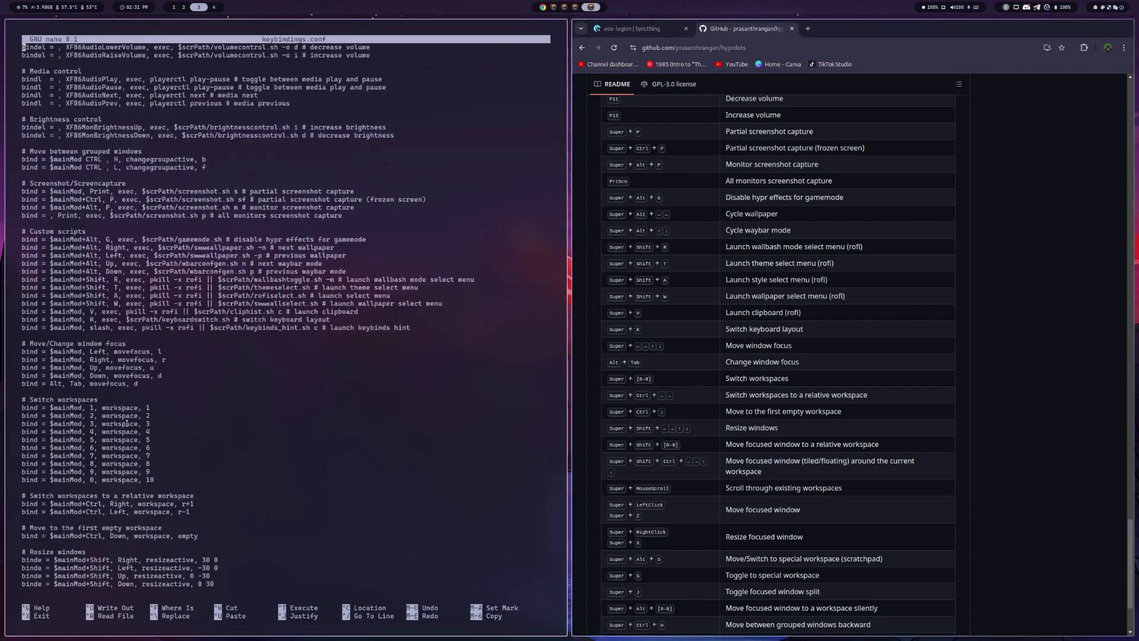
pyautogui.press('Up')
pyautogui.press('Up')
pyautogui.press('Up')
pyautogui.press('Up')
pyautogui.press('Up')
pyautogui.press('Up')
pyautogui.press('Up')
pyautogui.press('Up')
pyautogui.press('Up')
pyautogui.press('Up')
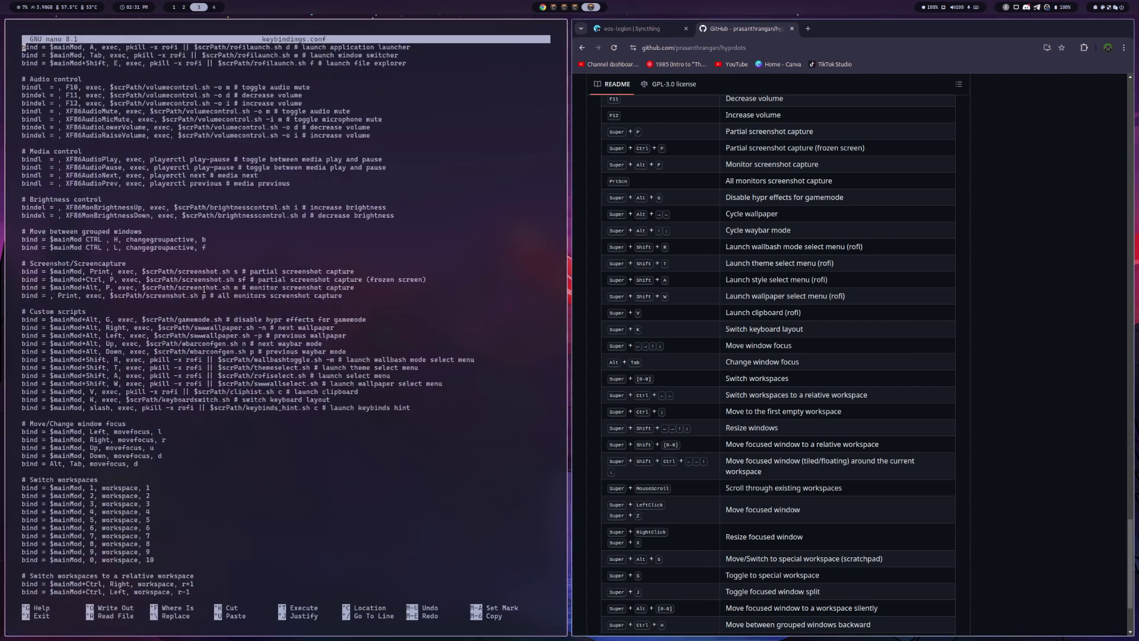
pyautogui.press('Up')
pyautogui.press('Up')
pyautogui.press('Up')
pyautogui.press('Up')
pyautogui.press('Up')
pyautogui.press('Up')
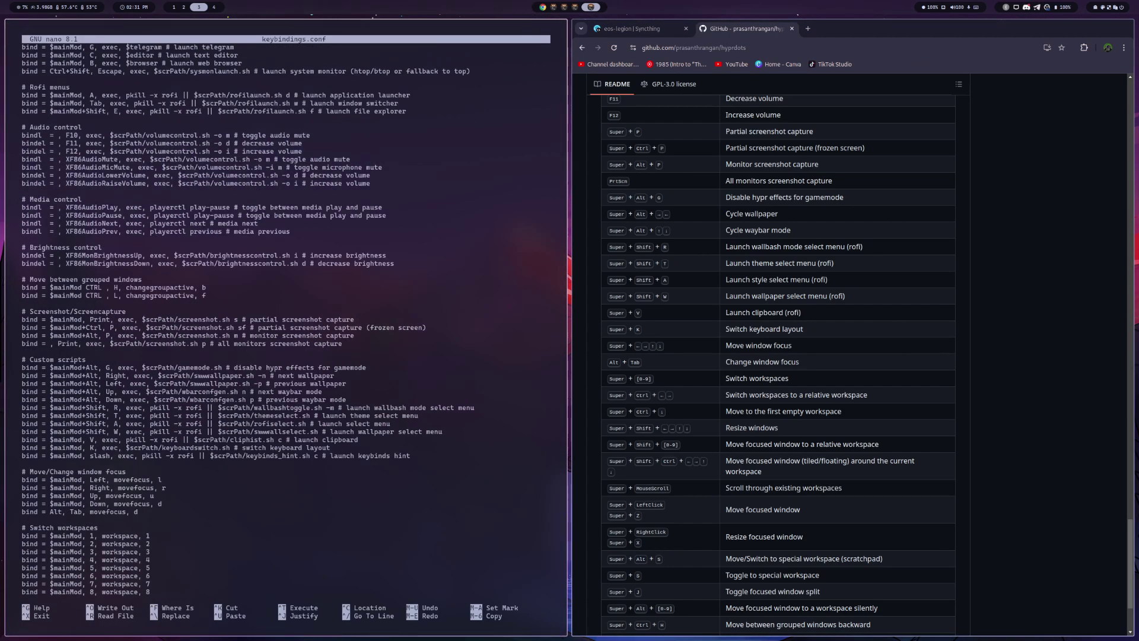
pyautogui.press('Up')
pyautogui.press('Up')
pyautogui.press('Up')
pyautogui.press('Up')
pyautogui.press('Up')
pyautogui.press('Up')
pyautogui.press('Up')
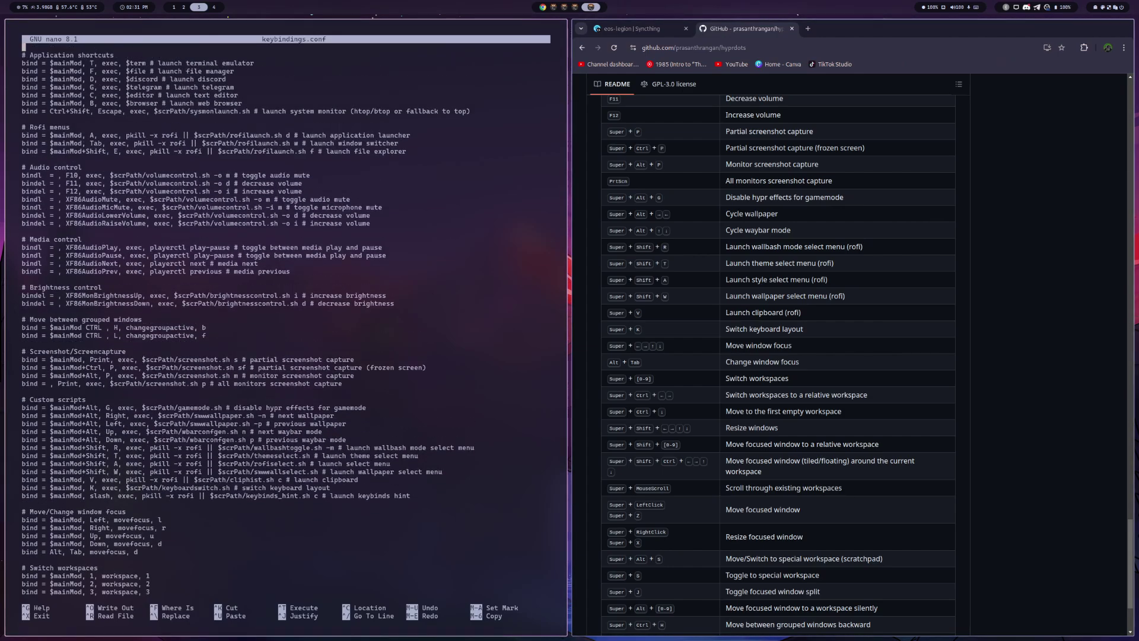
pyautogui.press('Up')
pyautogui.press('Up')
pyautogui.press('Up')
pyautogui.press('Up')
pyautogui.press('Up')
pyautogui.press('Up')
pyautogui.press('Up')
pyautogui.press('Up')
pyautogui.press('Up')
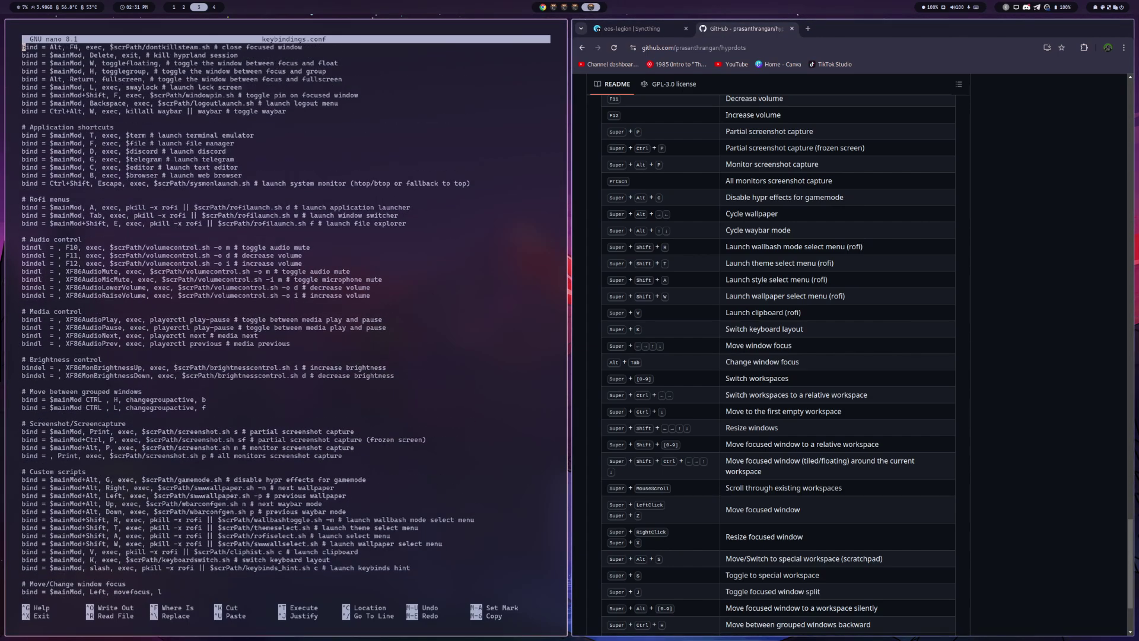
pyautogui.press('Up')
pyautogui.press('Up')
pyautogui.press('Up')
pyautogui.press('Up')
pyautogui.press('Up')
pyautogui.press('Up')
pyautogui.press('Up')
pyautogui.press('Up')
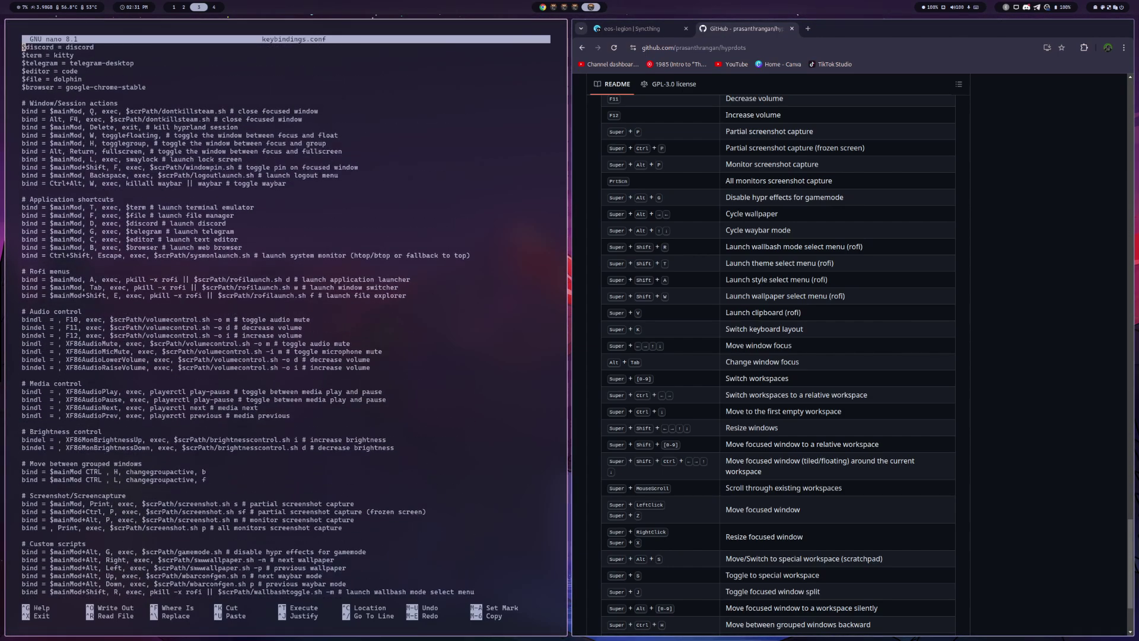
pyautogui.press('Up')
pyautogui.press('Down')
pyautogui.press('Down')
pyautogui.press('Down')
pyautogui.press('Down')
pyautogui.press('Down')
pyautogui.press('Down')
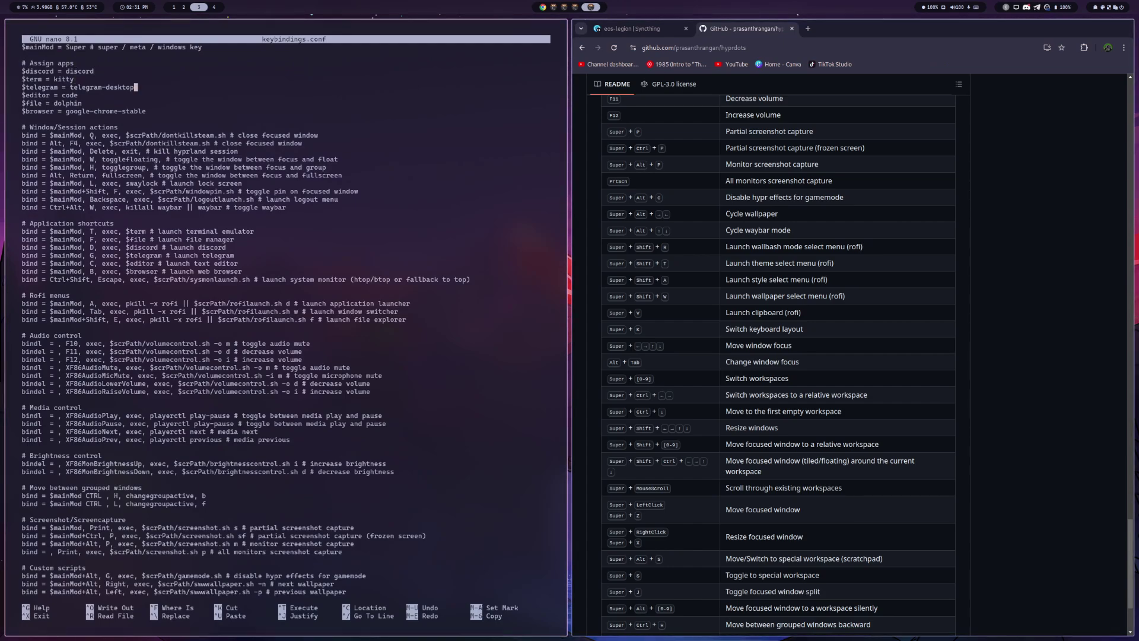
pyautogui.press('pageup')
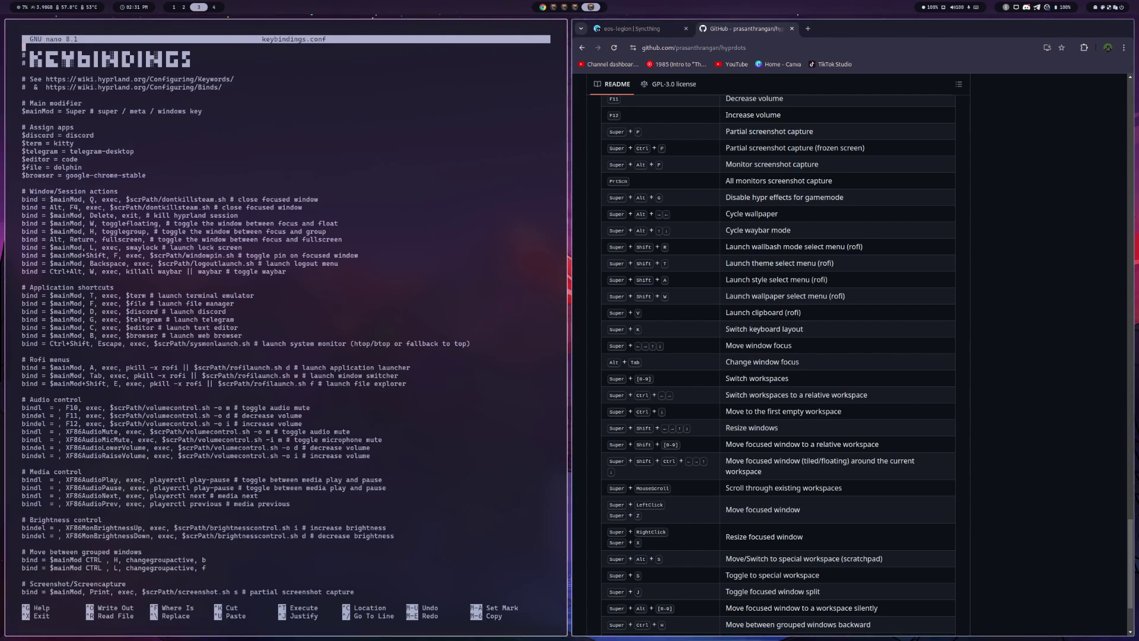
pyautogui.hotkey('ctrl', 'x')
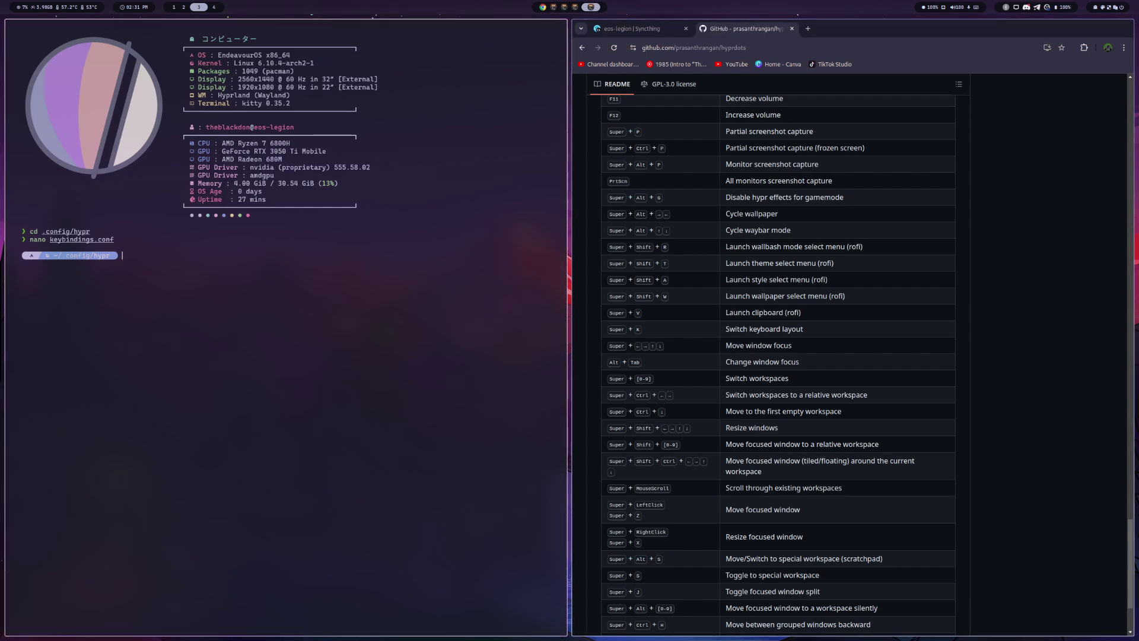
# Run nano hyprland.conf from the ~/.config/hypr prompt
pyautogui.write('san')
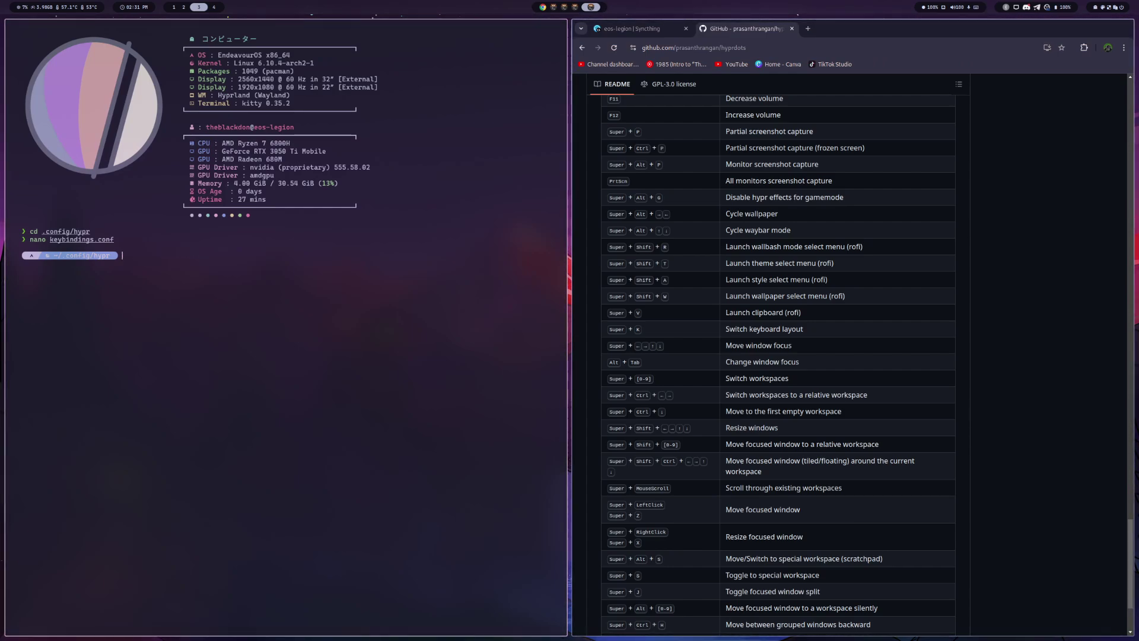
pyautogui.write('nano hyprland.conf')
pyautogui.press('Return')
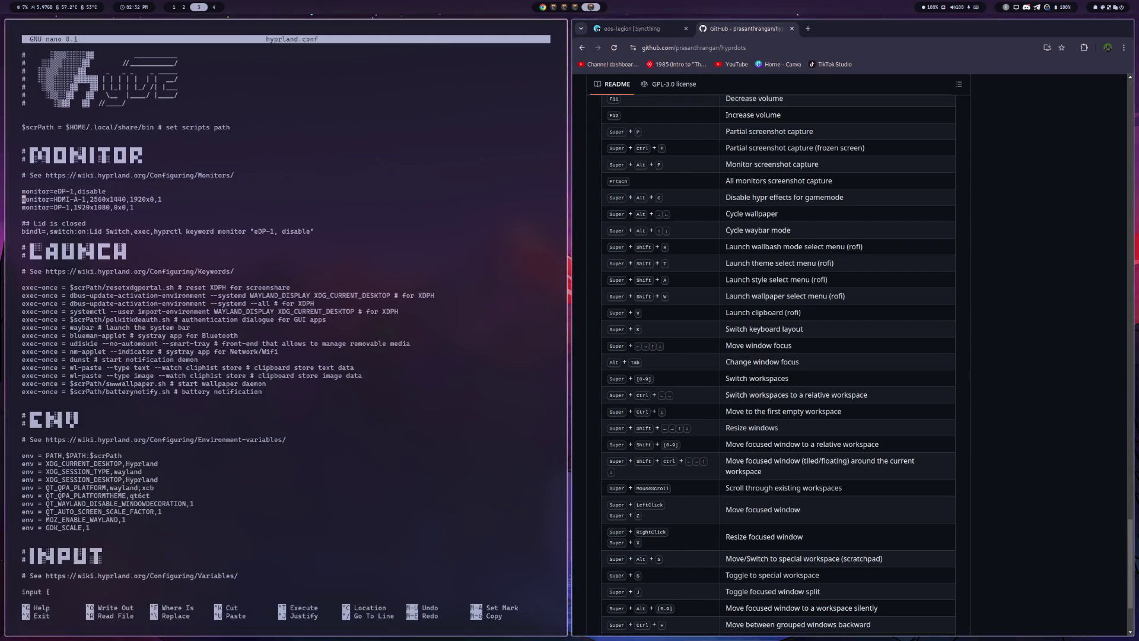
# Go over the eDP-1 and HDMI-A-1 monitor lines and the lid switch binding
pyautogui.click(27, 191)
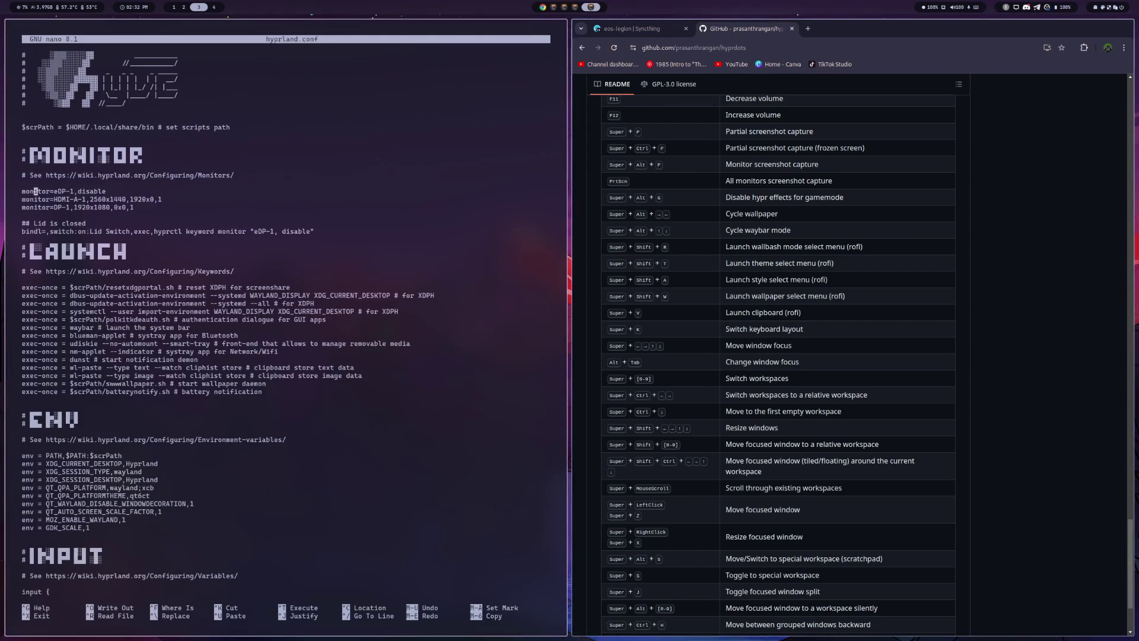
pyautogui.click(92, 191)
pyautogui.click(55, 198)
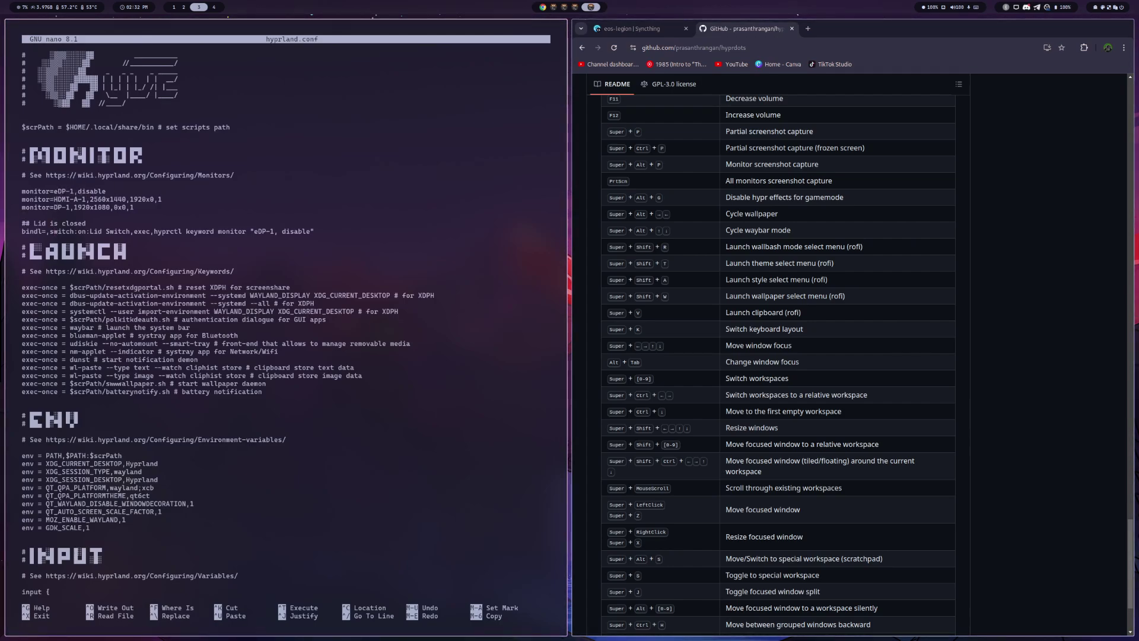
pyautogui.click(76, 231)
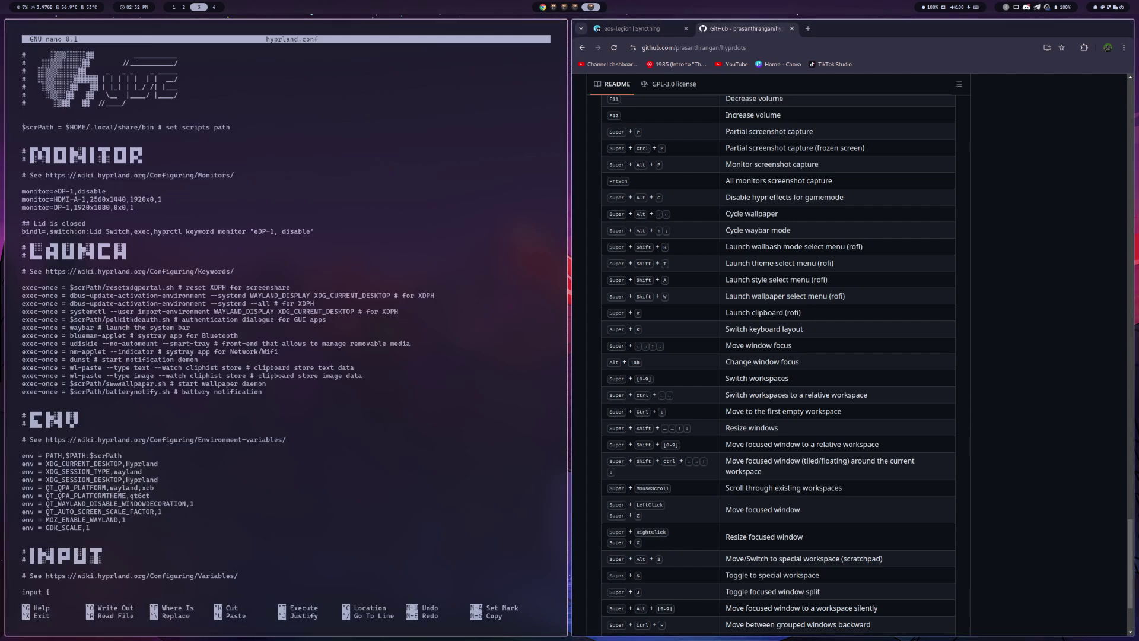
# Go over the LAUNCH section's exec-once lines and ENV area, then move to the mouse device settings
pyautogui.click(24, 239)
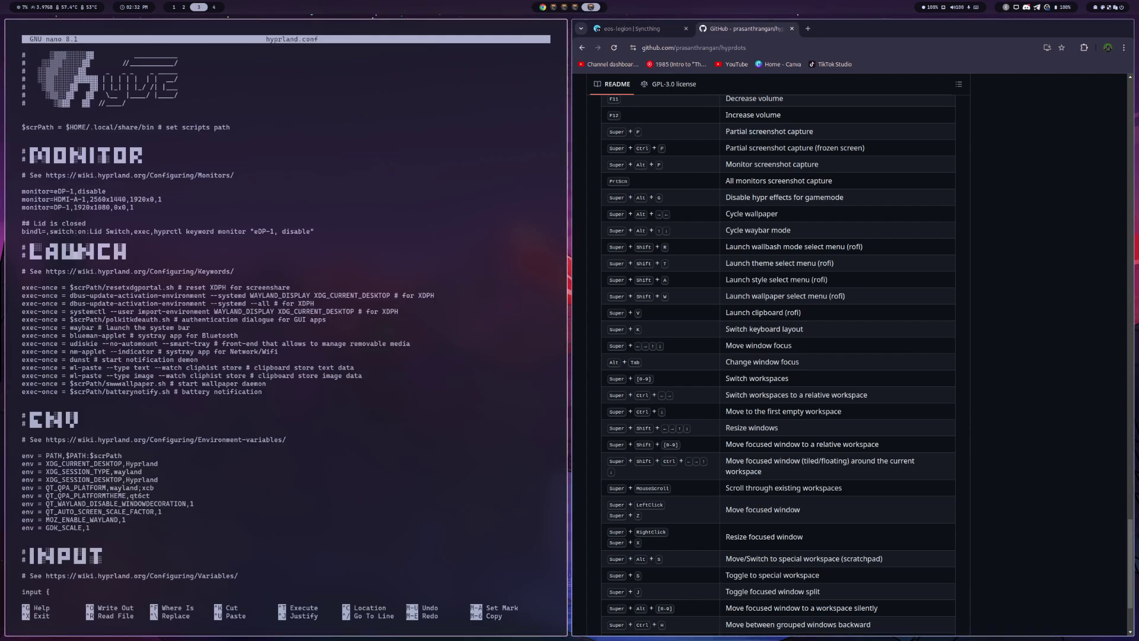
pyautogui.click(76, 271)
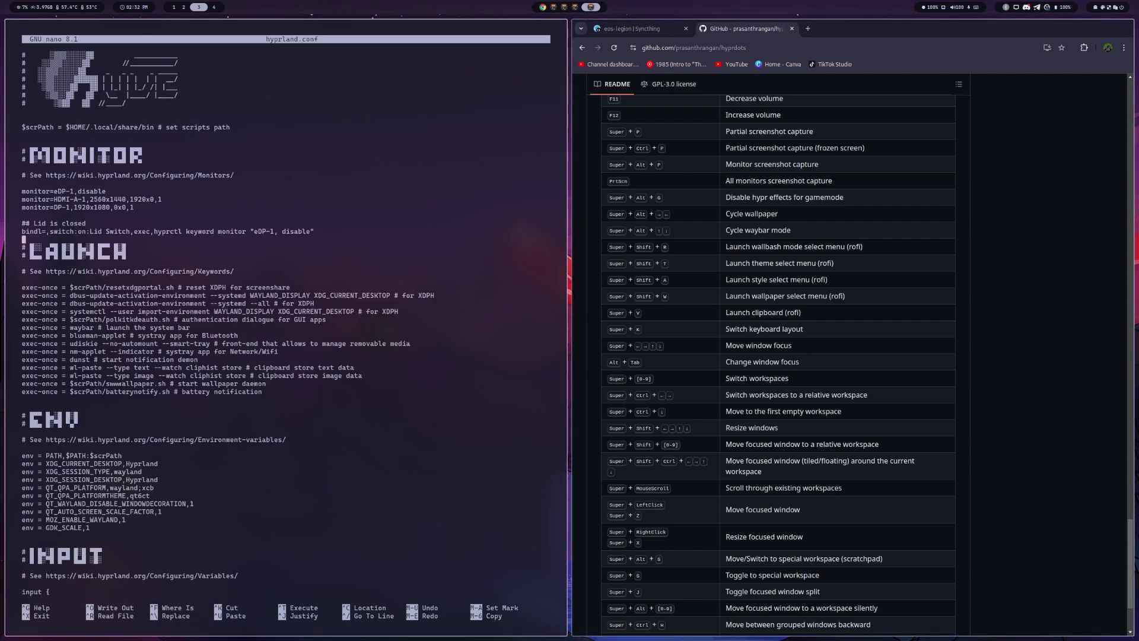
pyautogui.click(24, 239)
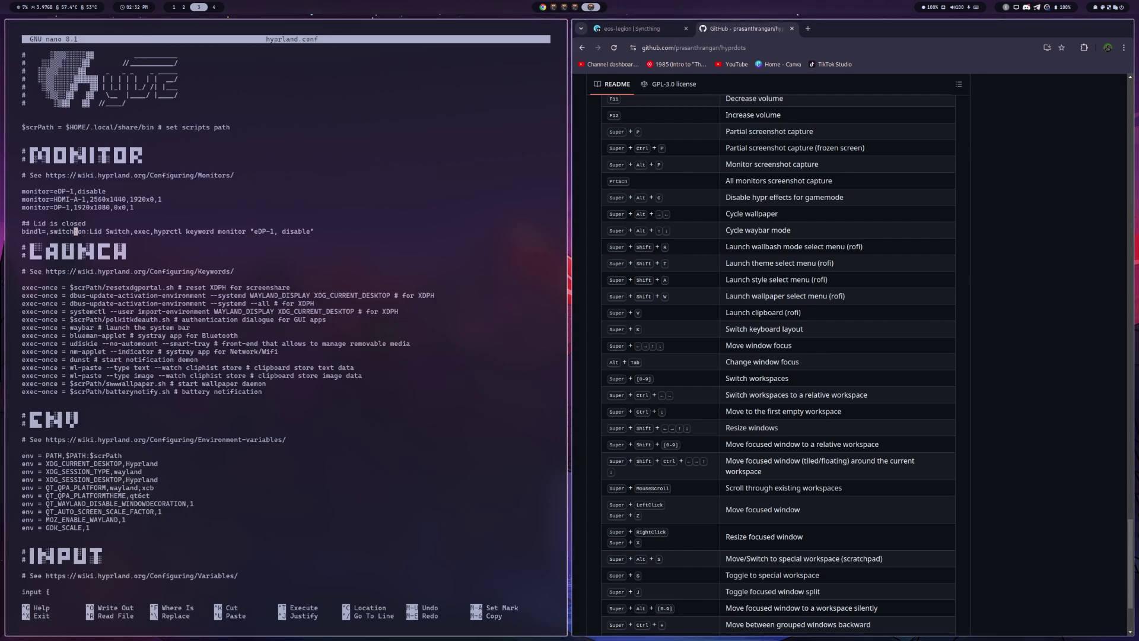
pyautogui.click(76, 375)
pyautogui.click(23, 407)
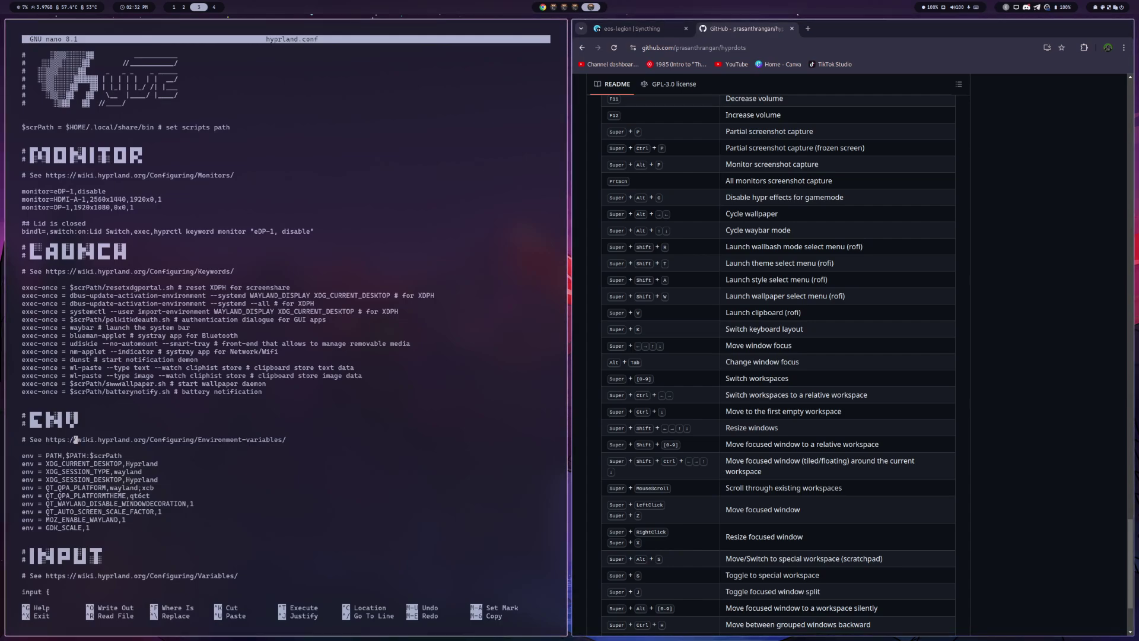
pyautogui.press('Up')
pyautogui.press('Up')
pyautogui.press('Up')
pyautogui.press('Up')
pyautogui.press('Up')
pyautogui.press('Up')
pyautogui.press('Up')
pyautogui.press('Up')
pyautogui.press('Up')
pyautogui.press('Up')
pyautogui.press('Up')
pyautogui.press('Up')
pyautogui.press('Up')
pyautogui.press('Up')
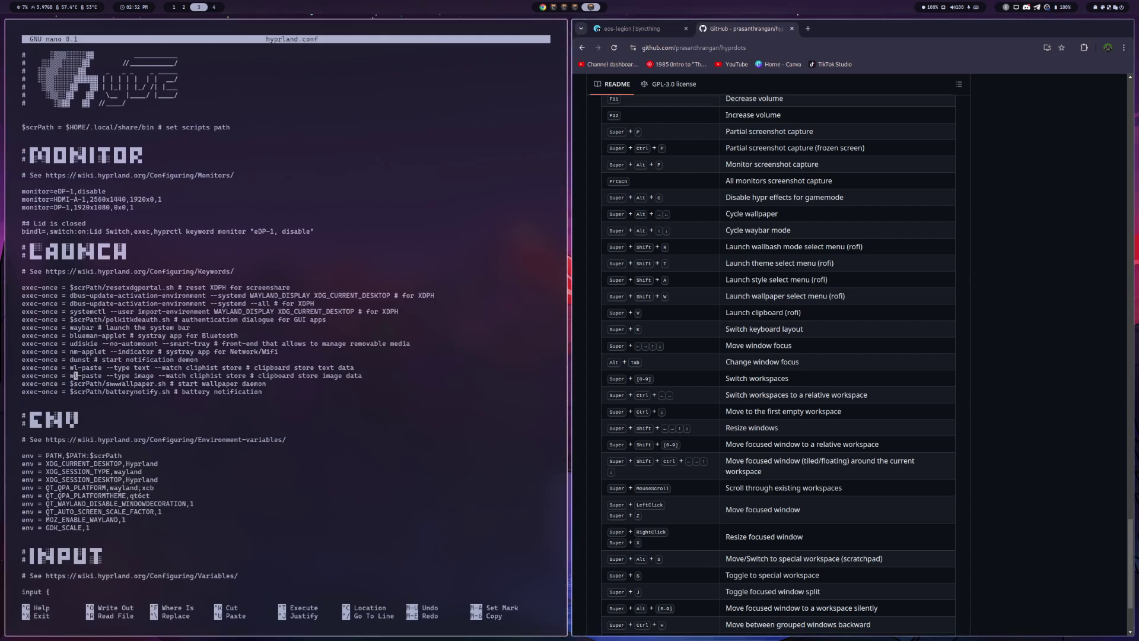
pyautogui.press('Down')
pyautogui.press('Down')
pyautogui.press('Down')
pyautogui.press('Down')
pyautogui.press('Down')
pyautogui.press('Down')
pyautogui.press('Down')
pyautogui.press('Down')
pyautogui.press('Down')
pyautogui.press('Down')
pyautogui.press('Down')
pyautogui.press('Down')
pyautogui.press('Down')
pyautogui.press('Down')
pyautogui.press('Down')
pyautogui.press('Down')
pyautogui.press('Down')
pyautogui.press('Down')
pyautogui.press('Down')
pyautogui.press('Down')
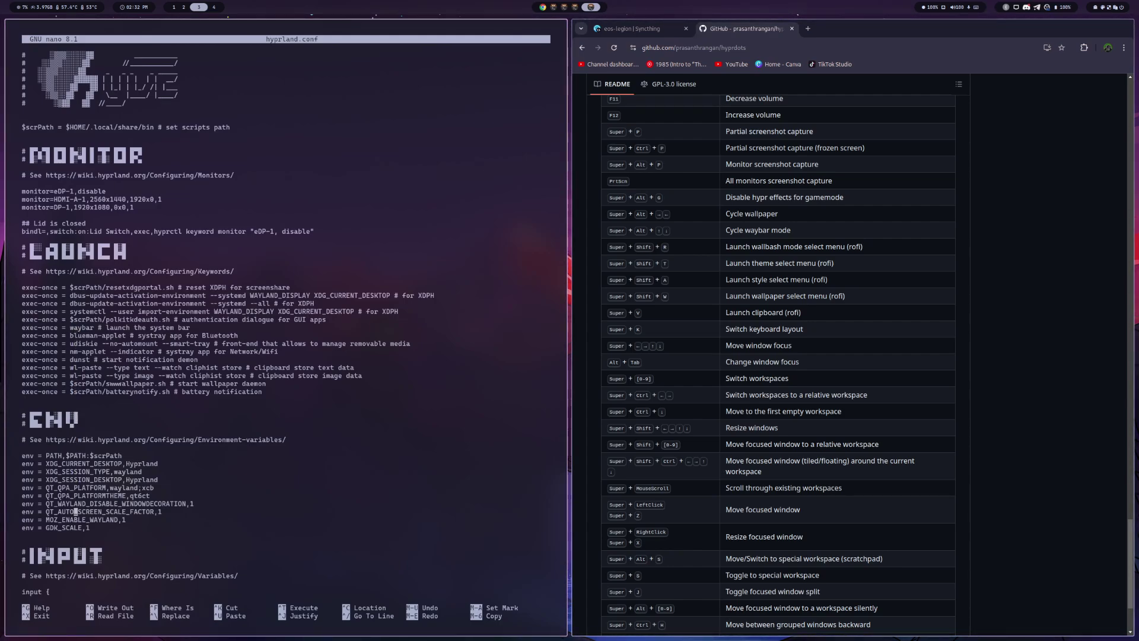
# Page from the input block through gestures, LAYOUTS and SOURCE sections, then exit nano unsaved
pyautogui.press('Up')
pyautogui.press('Up')
pyautogui.press('Up')
pyautogui.press('Up')
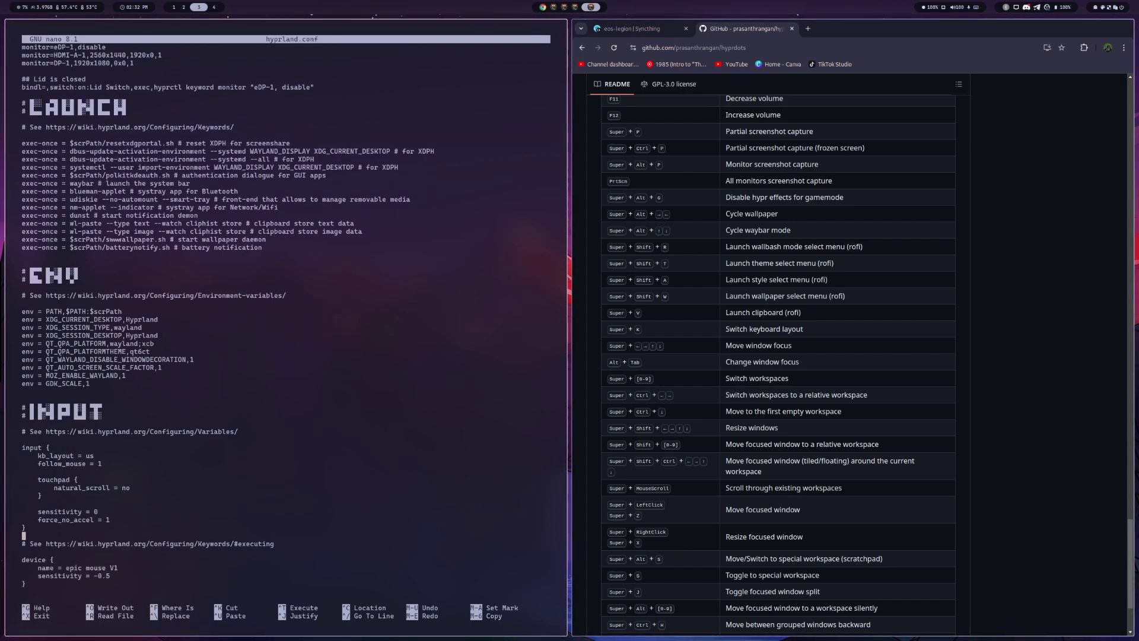
pyautogui.press('Up')
pyautogui.press('Up')
pyautogui.press('Up')
pyautogui.press('Up')
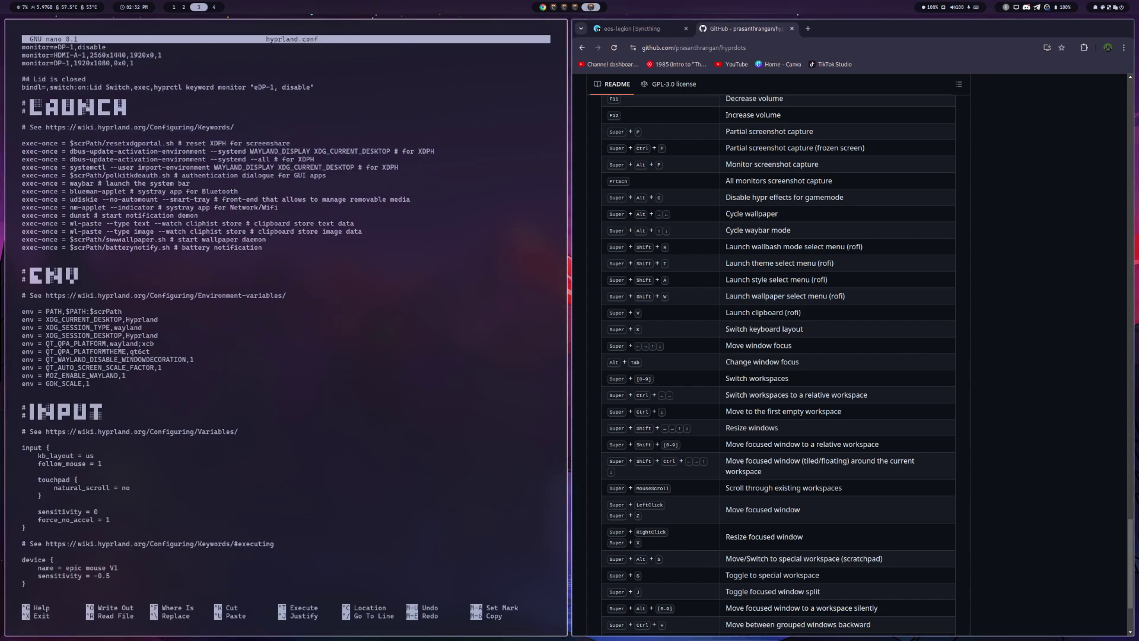
pyautogui.press('Down')
pyautogui.press('Down')
pyautogui.press('Down')
pyautogui.press('Down')
pyautogui.press('Down')
pyautogui.press('Down')
pyautogui.press('Down')
pyautogui.press('Down')
pyautogui.press('Down')
pyautogui.press('Down')
pyautogui.press('Down')
pyautogui.press('Down')
pyautogui.hotkey('ctrl', 'shift', 'v')
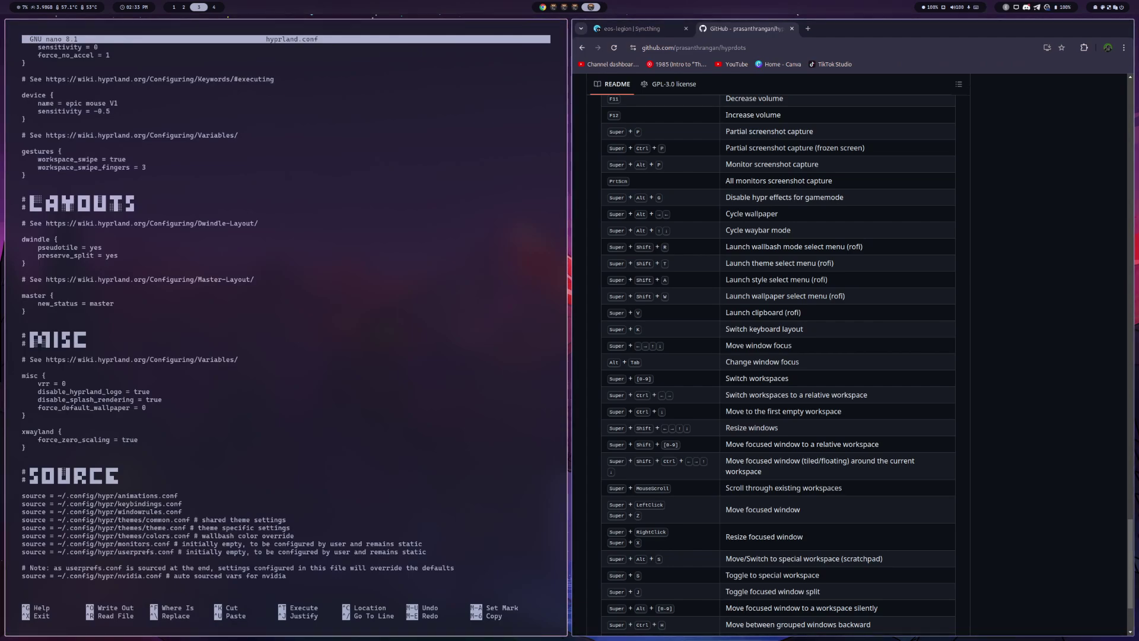
pyautogui.hotkey('ctrl', 'x')
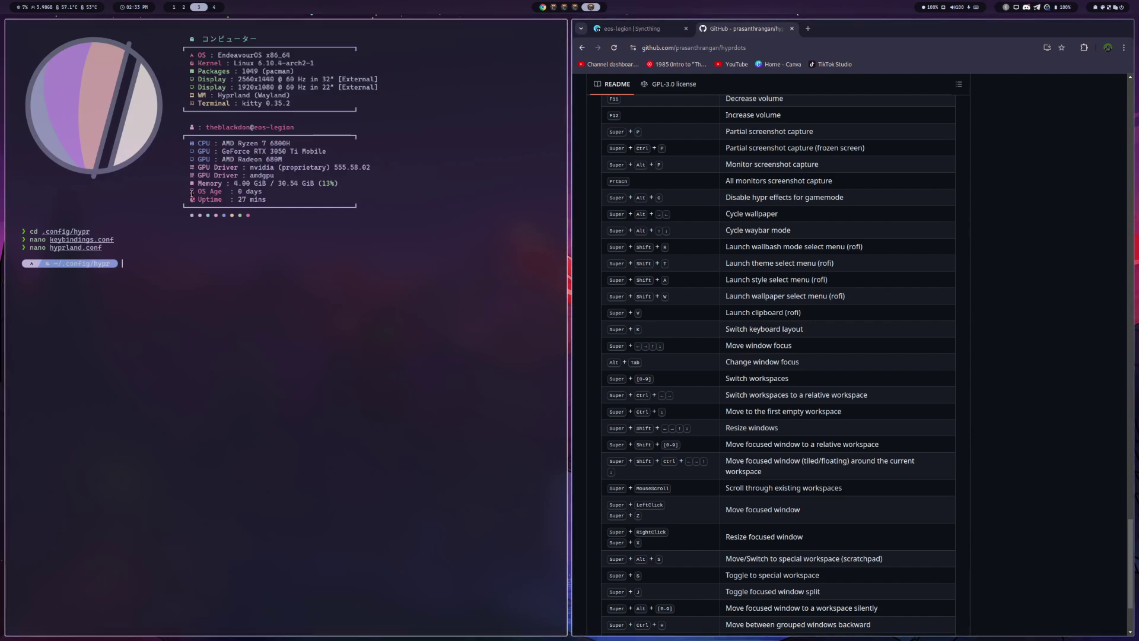
# Select the fastfetch Memory line, then highlight its 13% usage value (4.00 GiB of 30.56 GiB)
pyautogui.moveTo(191, 182); pyautogui.dragTo(267, 183)
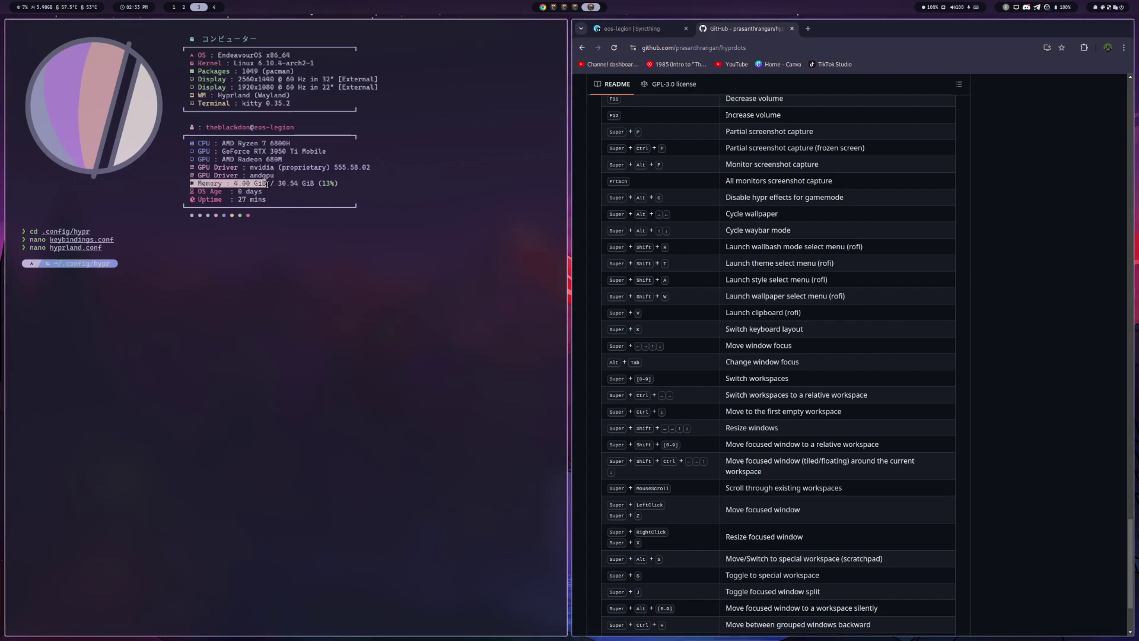
pyautogui.doubleClick(329, 184)
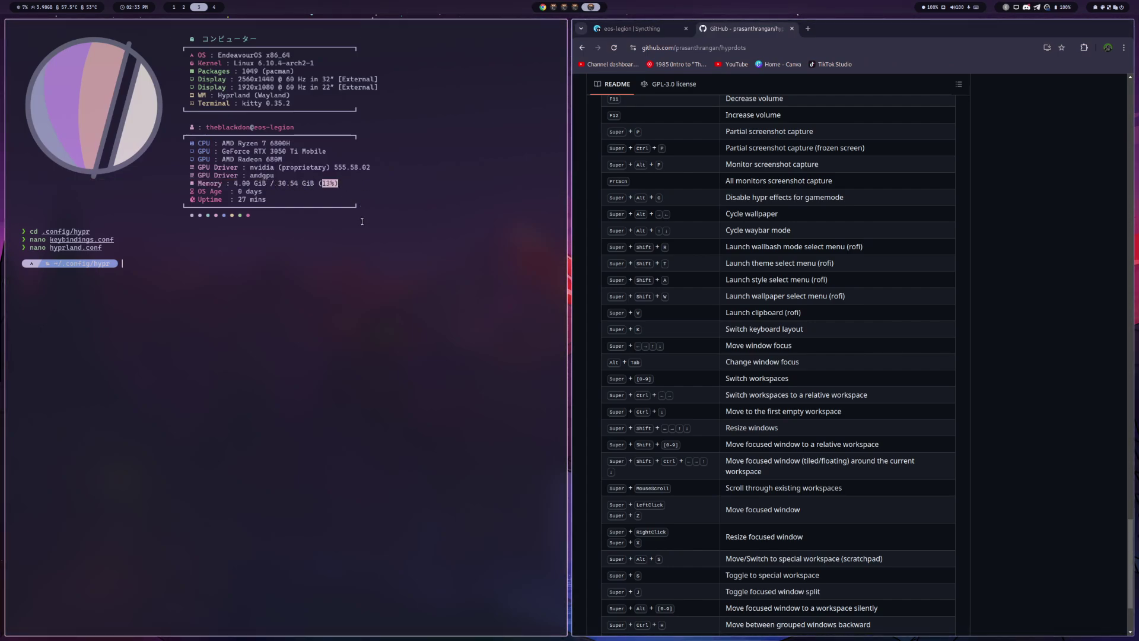